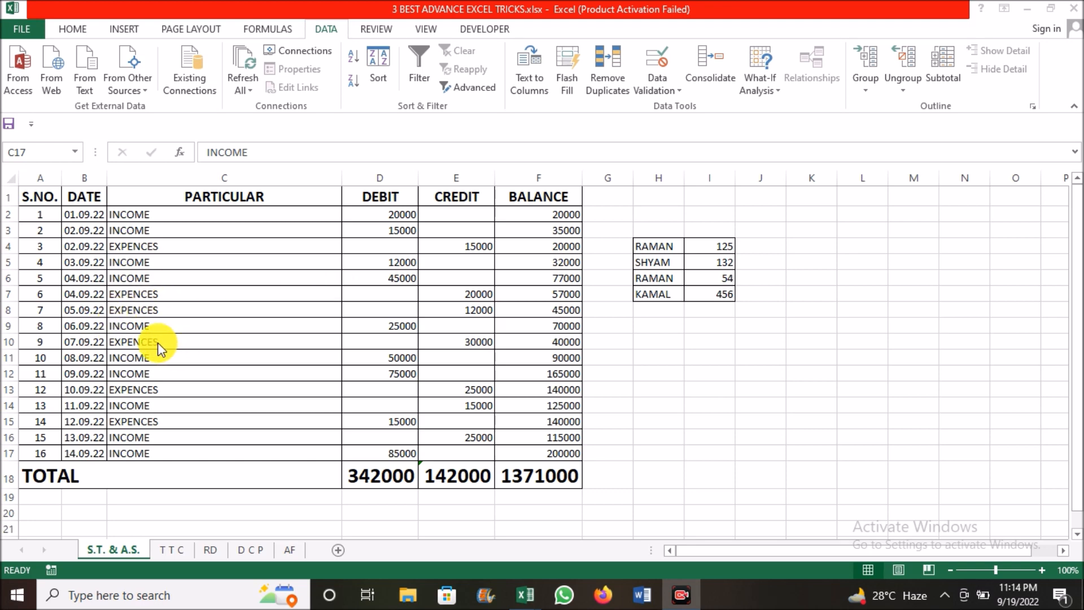
pyautogui.click(163, 204)
pyautogui.moveTo(89, 203); pyautogui.dragTo(237, 272)
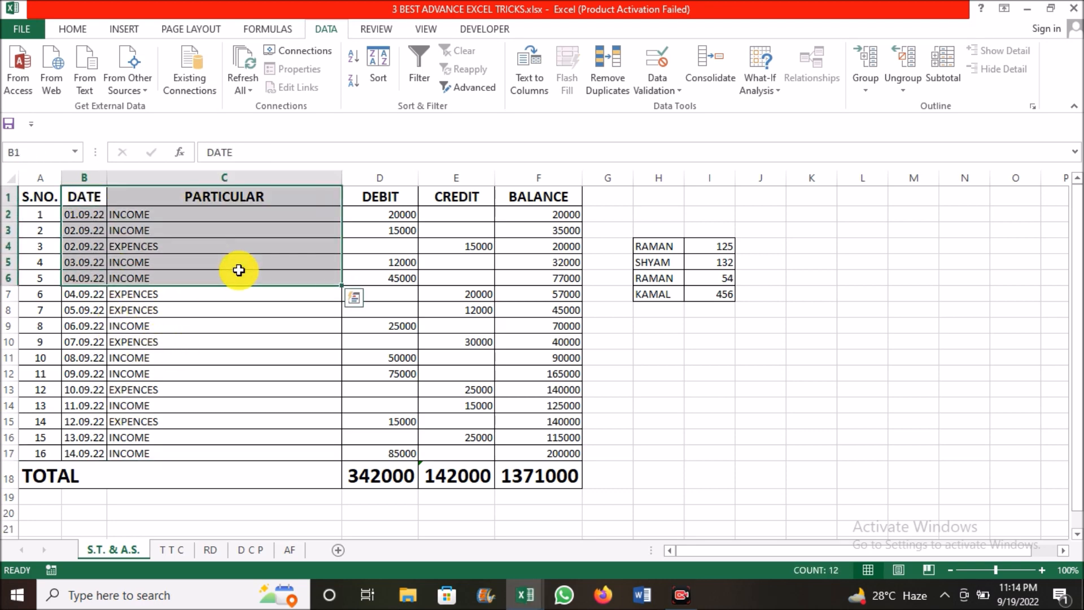
pyautogui.click(237, 272)
pyautogui.click(253, 331)
pyautogui.click(501, 266)
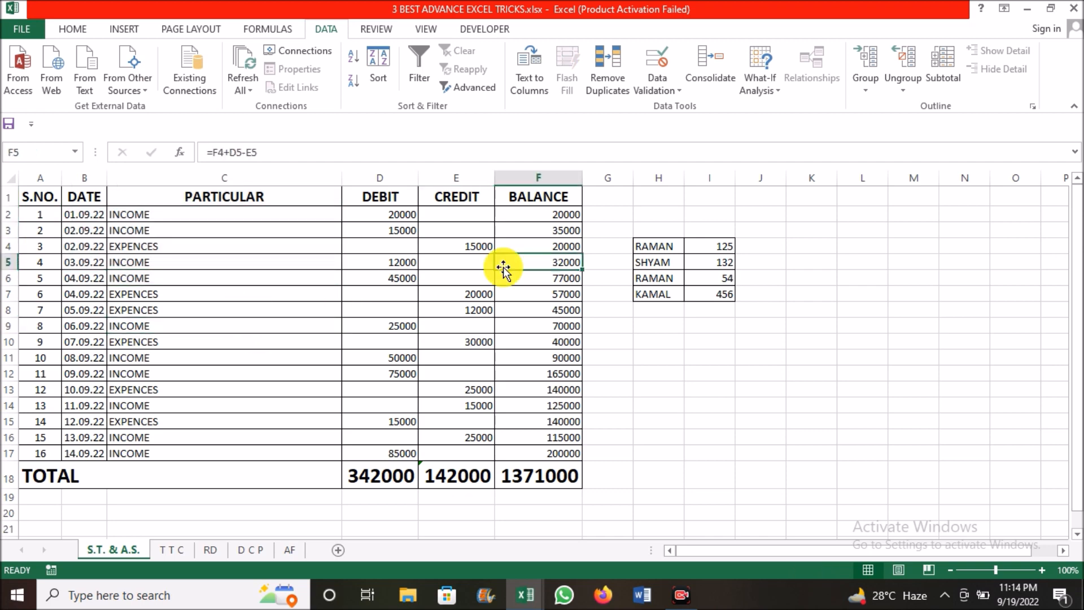
pyautogui.click(276, 240)
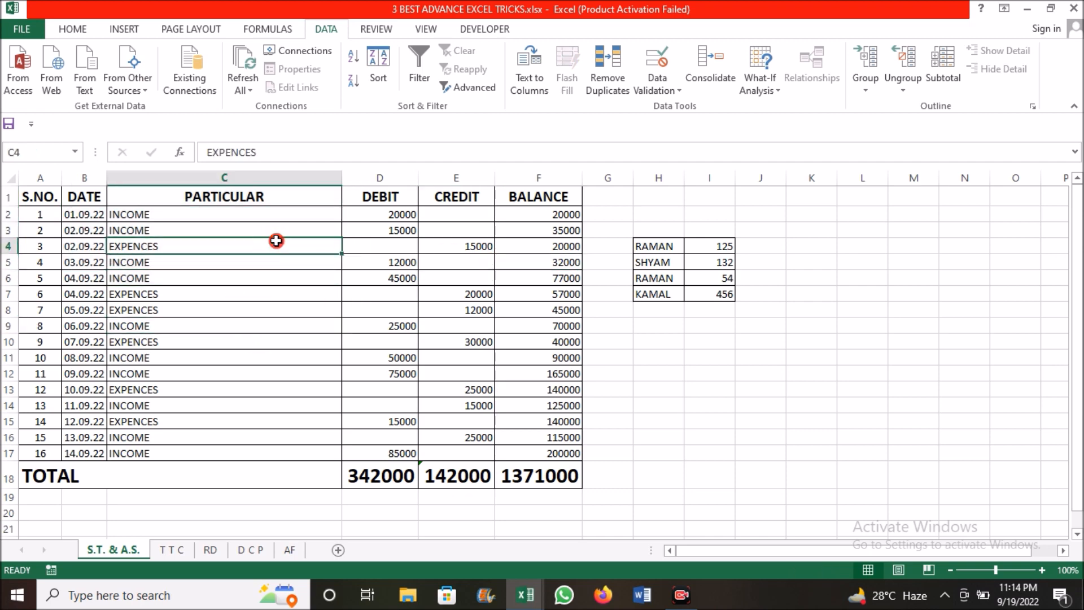
pyautogui.click(412, 198)
# Clear the Debit, Credit and Balance totals in cells D18, E18 and F18 of the TOTAL row
pyautogui.click(394, 475)
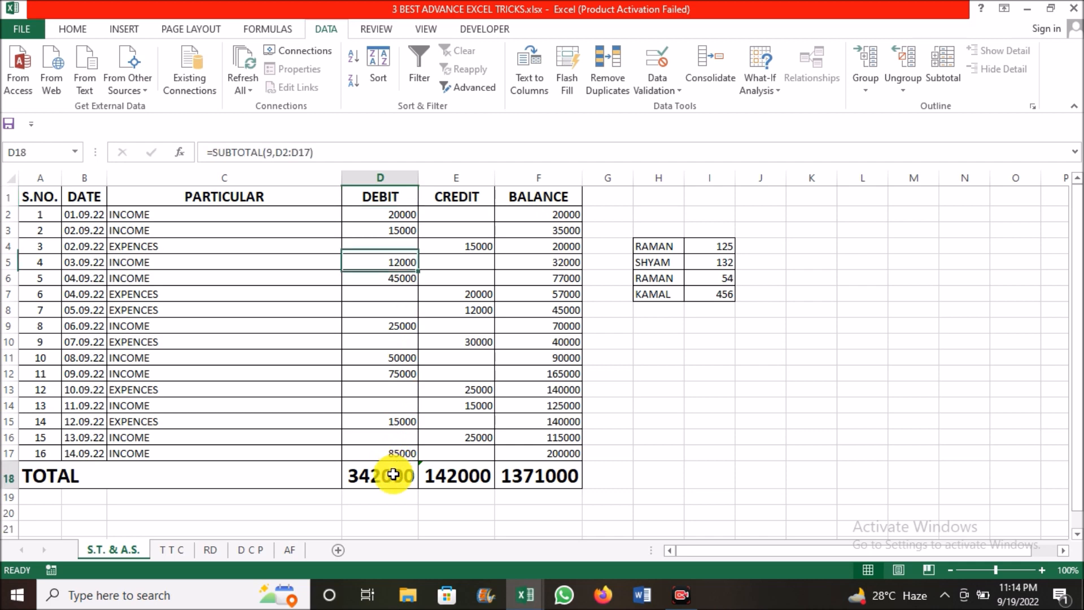
pyautogui.press('Delete')
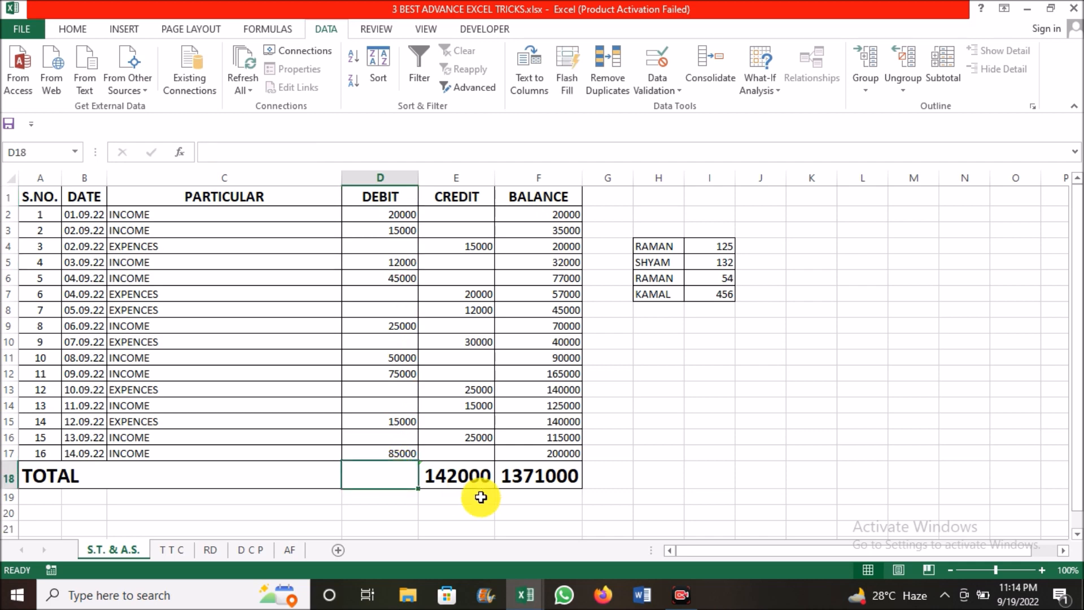
pyautogui.click(476, 475)
pyautogui.press('Delete')
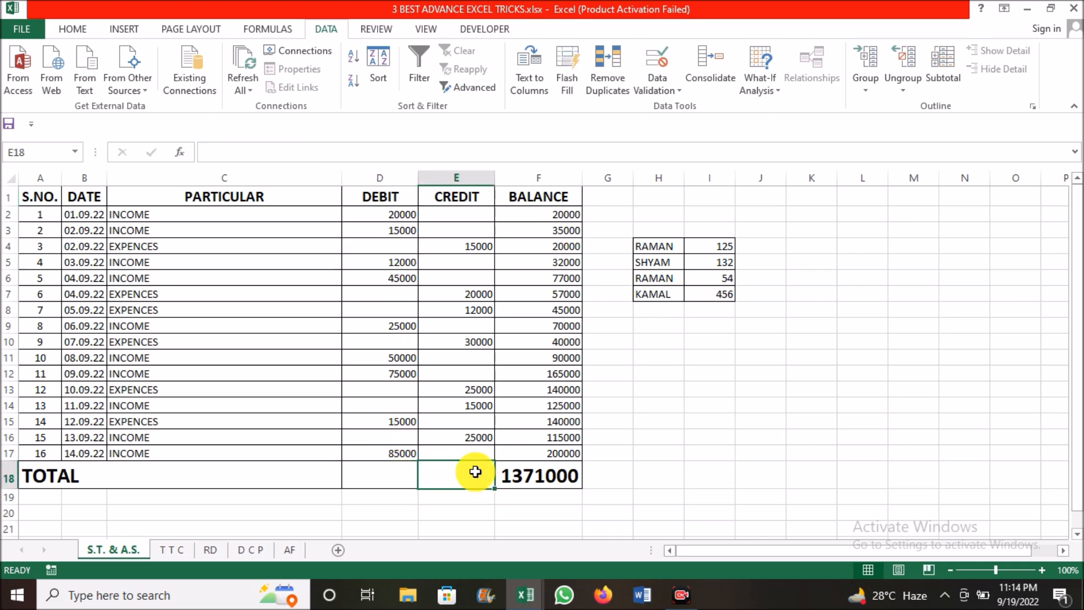
pyautogui.click(525, 478)
pyautogui.press('Delete')
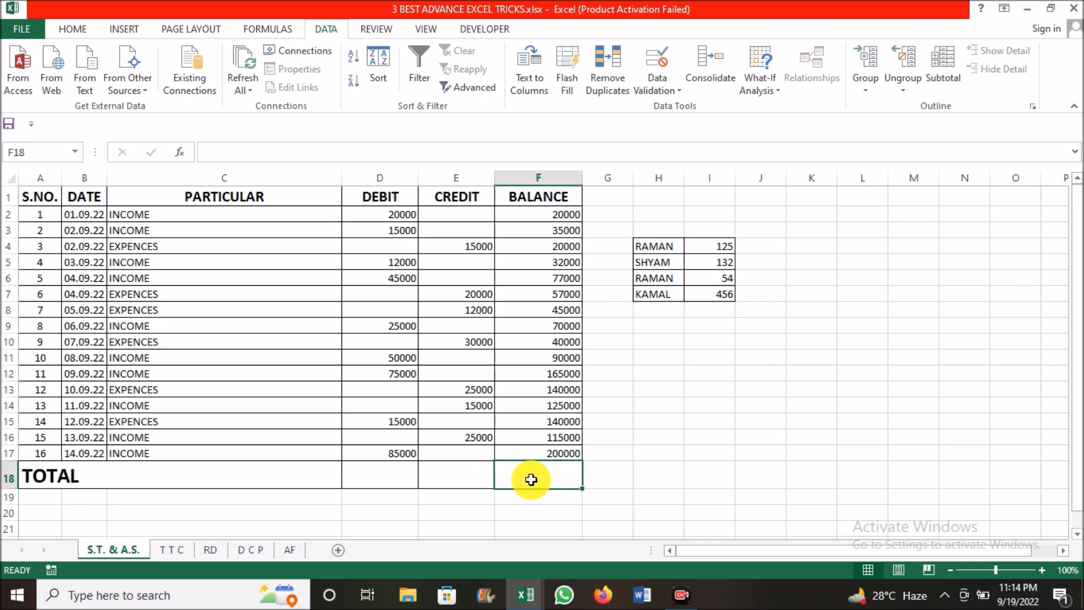
# Fill the TOTAL row with SUM formulas over rows 2 to 17 for the Debit, Credit and Balance columns
pyautogui.click(401, 476)
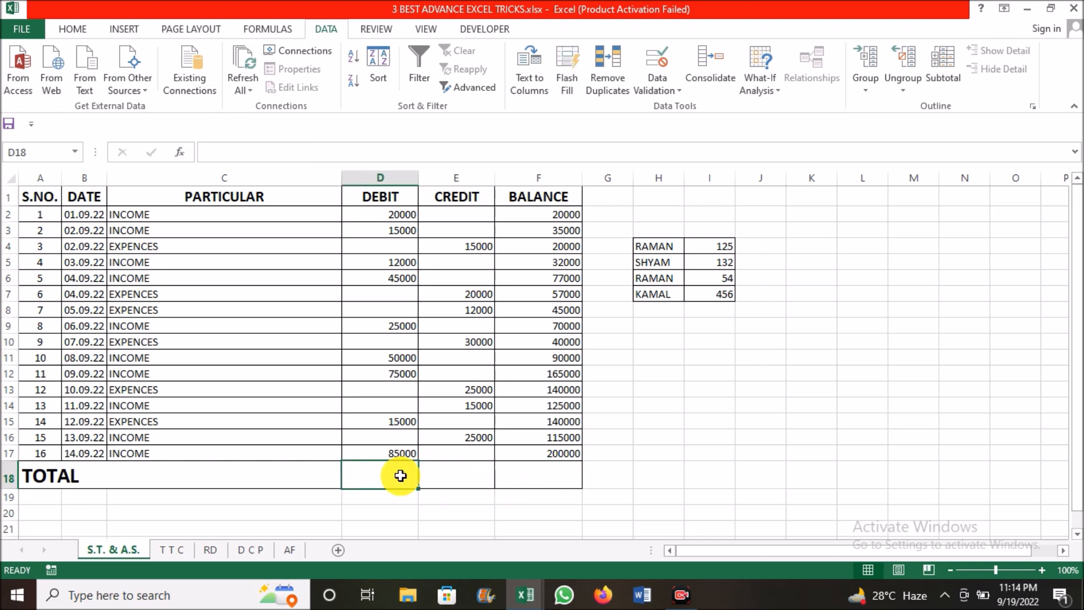
pyautogui.hotkey('alt', '=')
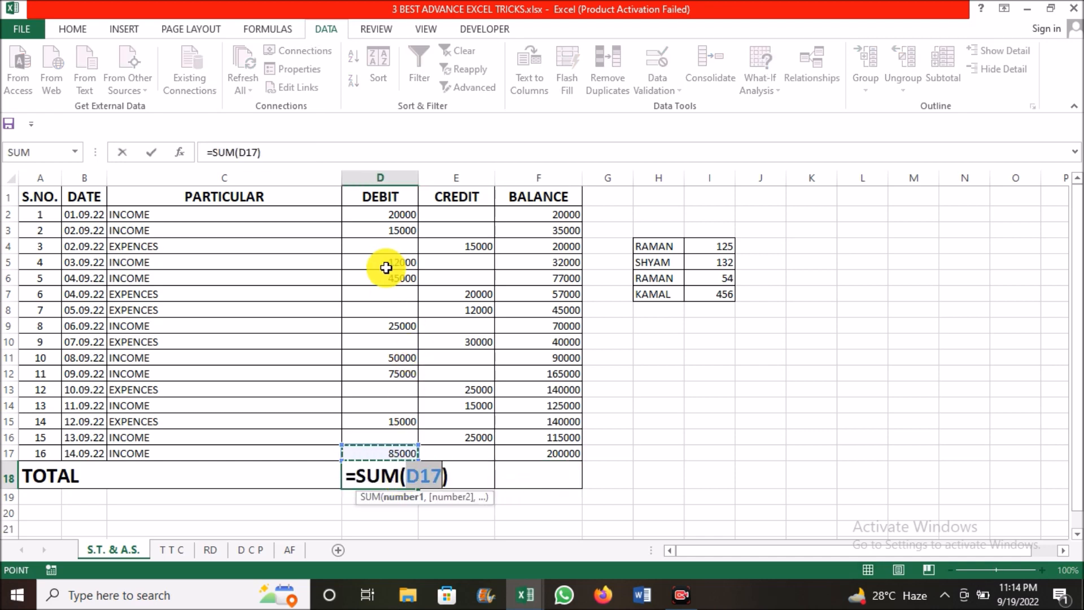
pyautogui.moveTo(387, 215); pyautogui.dragTo(384, 464)
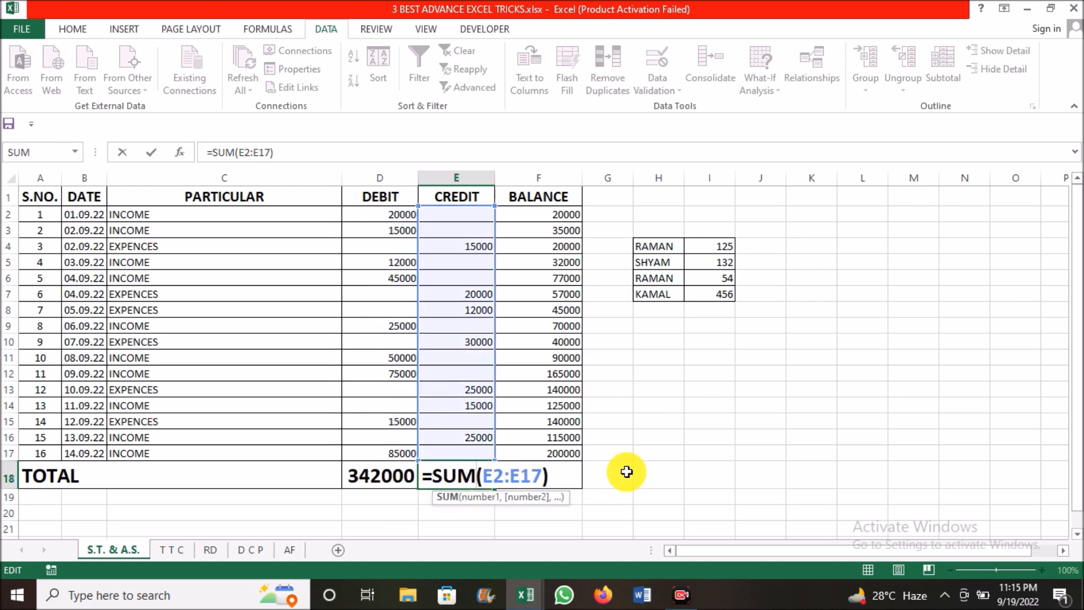
pyautogui.click(628, 472)
pyautogui.click(477, 483)
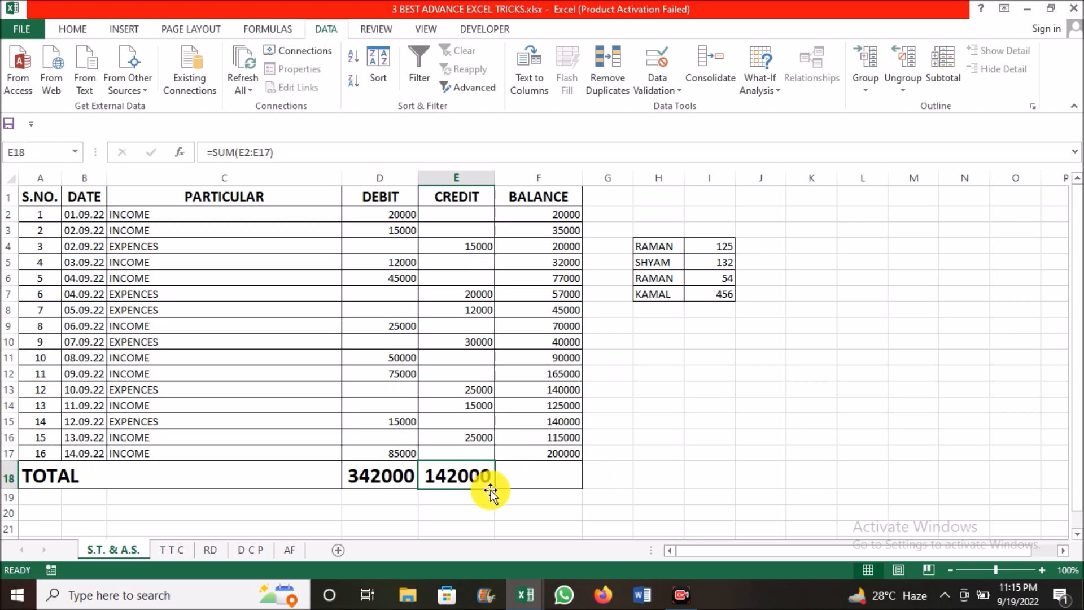
pyautogui.moveTo(493, 490); pyautogui.dragTo(554, 476)
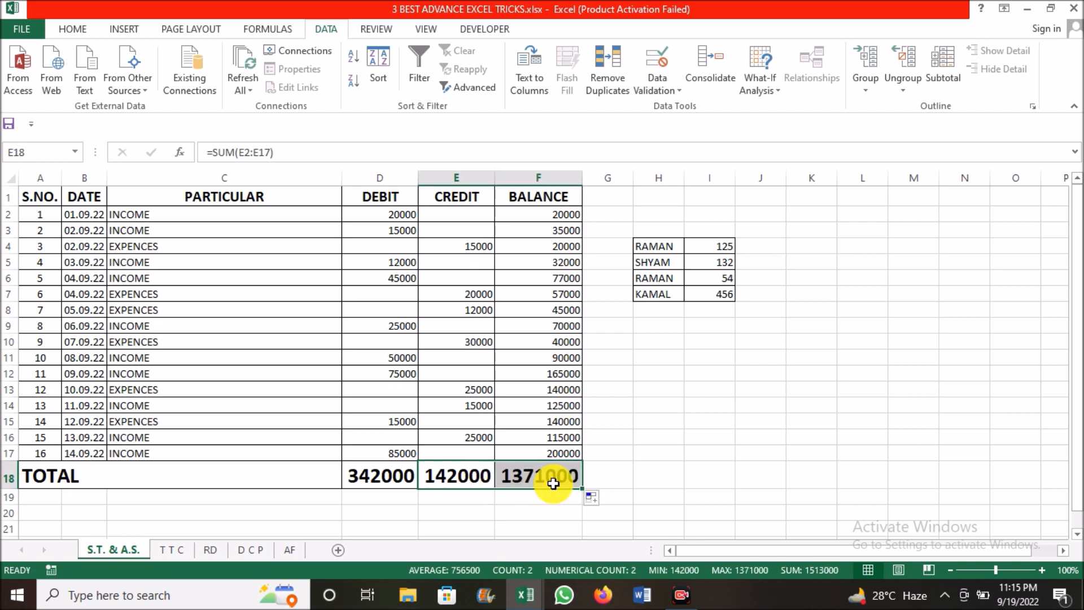
pyautogui.click(560, 409)
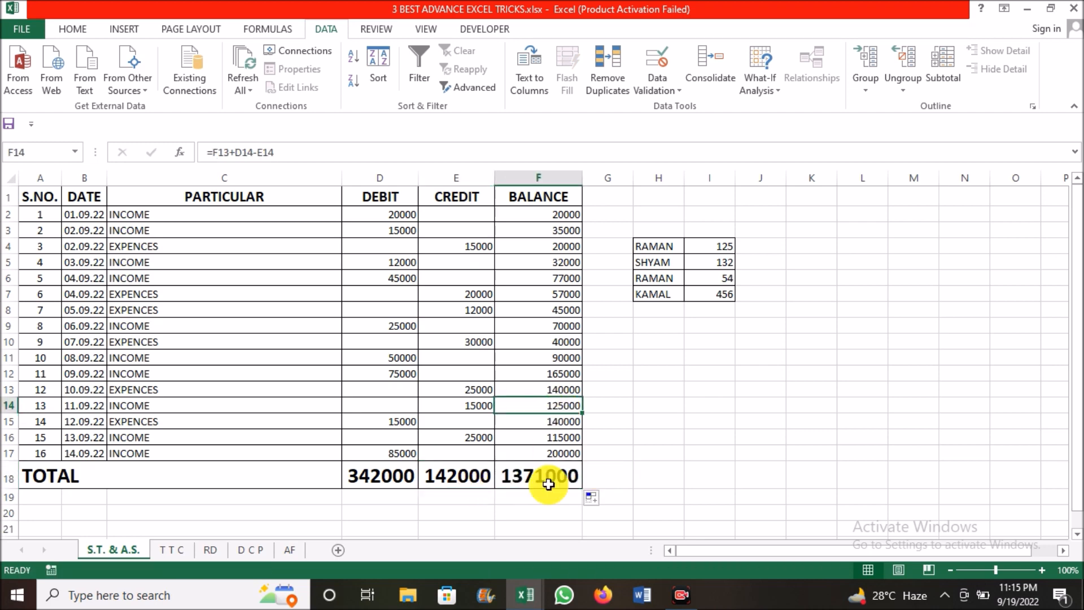
# Turn on filtering for the whole ledger table, including its TOTAL row
pyautogui.click(170, 212)
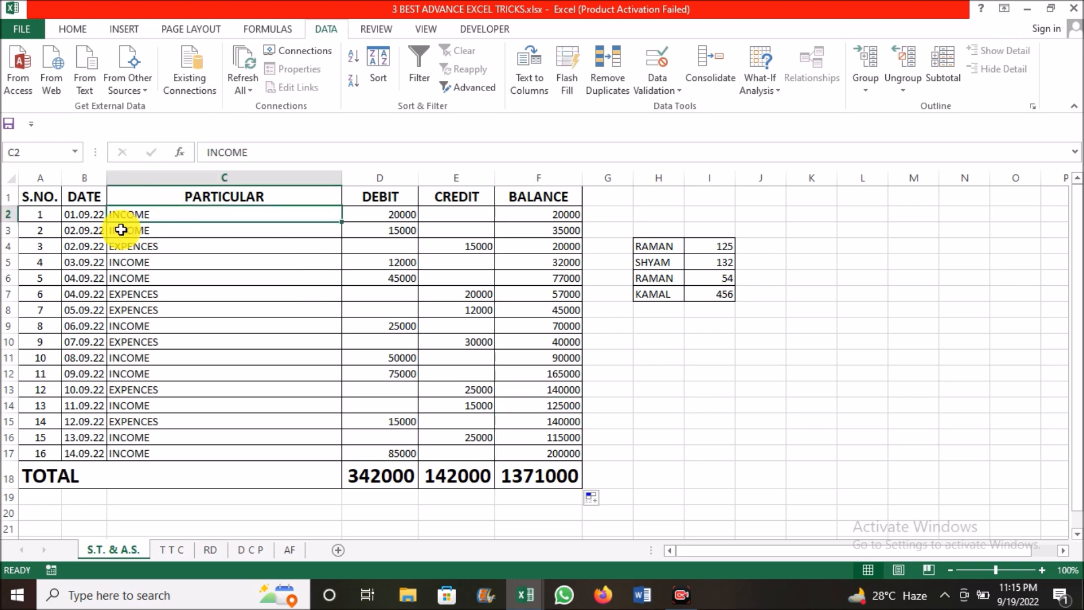
pyautogui.click(61, 232)
pyautogui.click(178, 247)
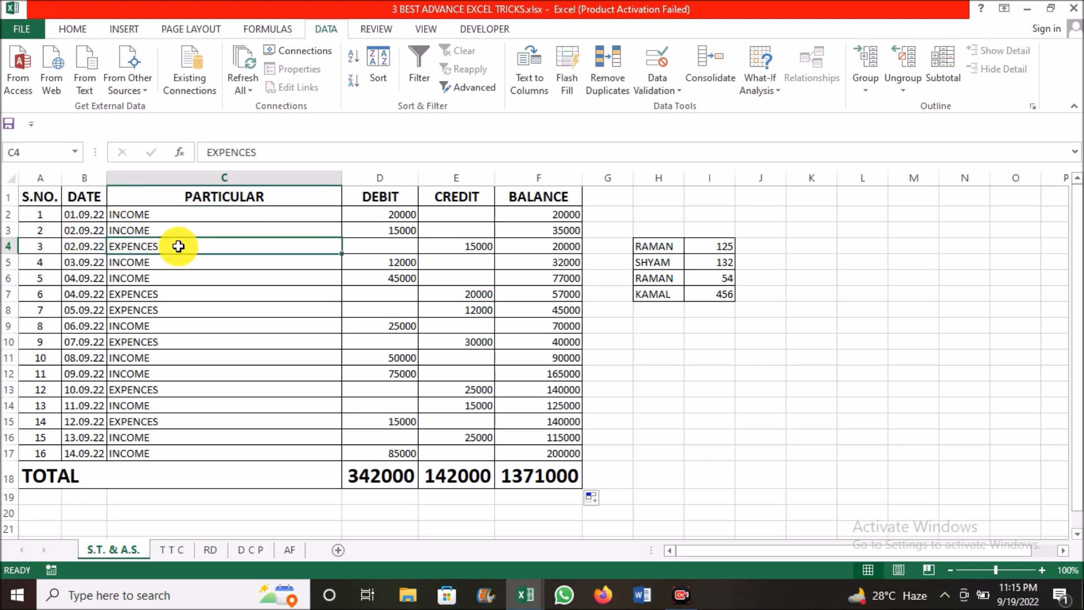
pyautogui.hotkey('ctrl', 'a')
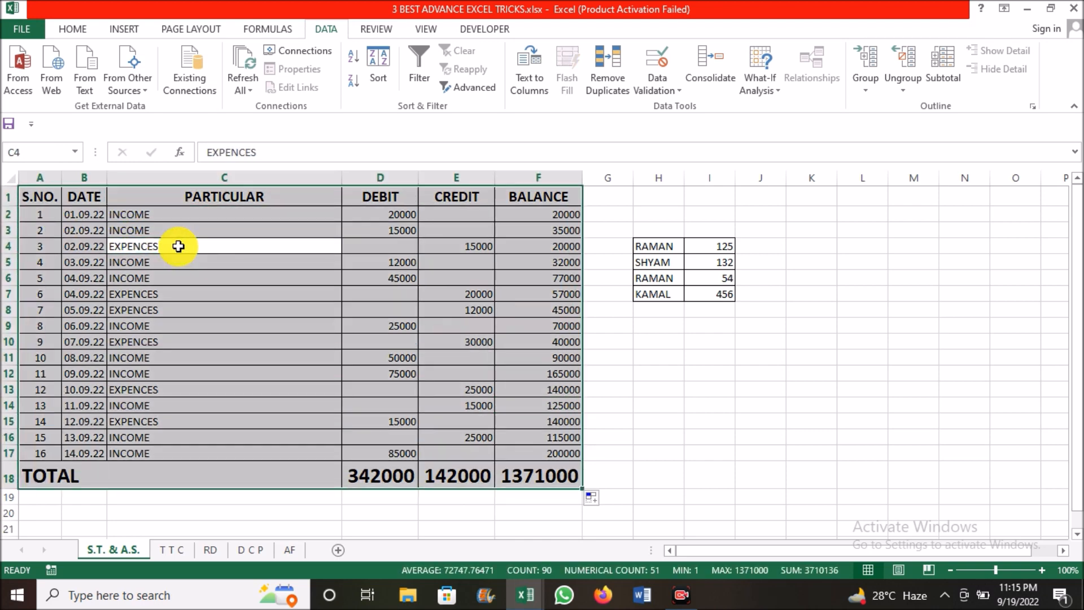
pyautogui.click(418, 72)
pyautogui.click(338, 265)
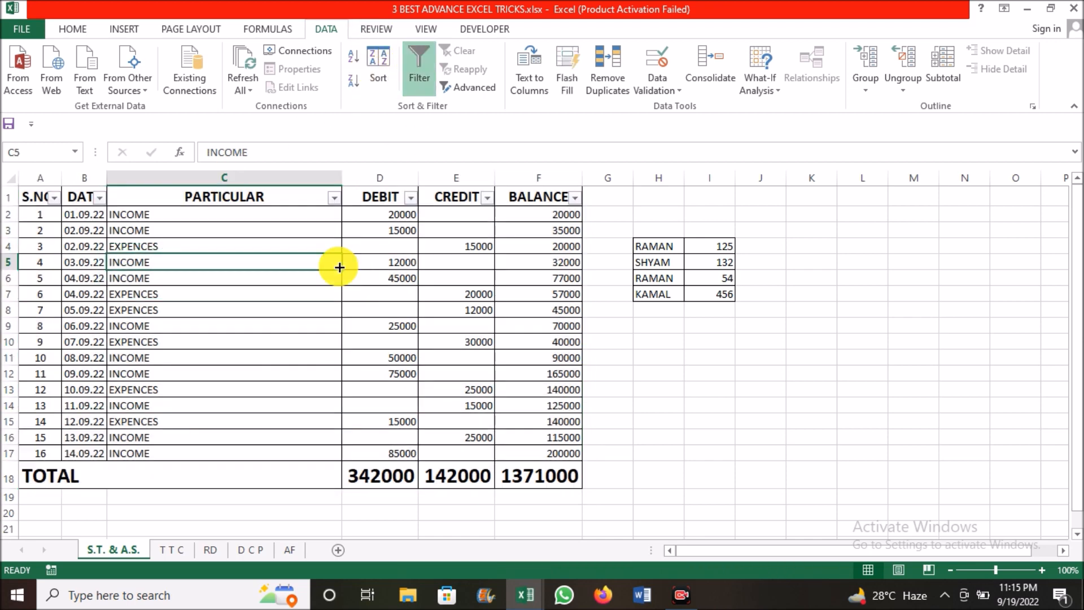
# Filter the PARTICULAR column to exclude EXPENCES, keeping INCOME and the blanks
pyautogui.click(336, 199)
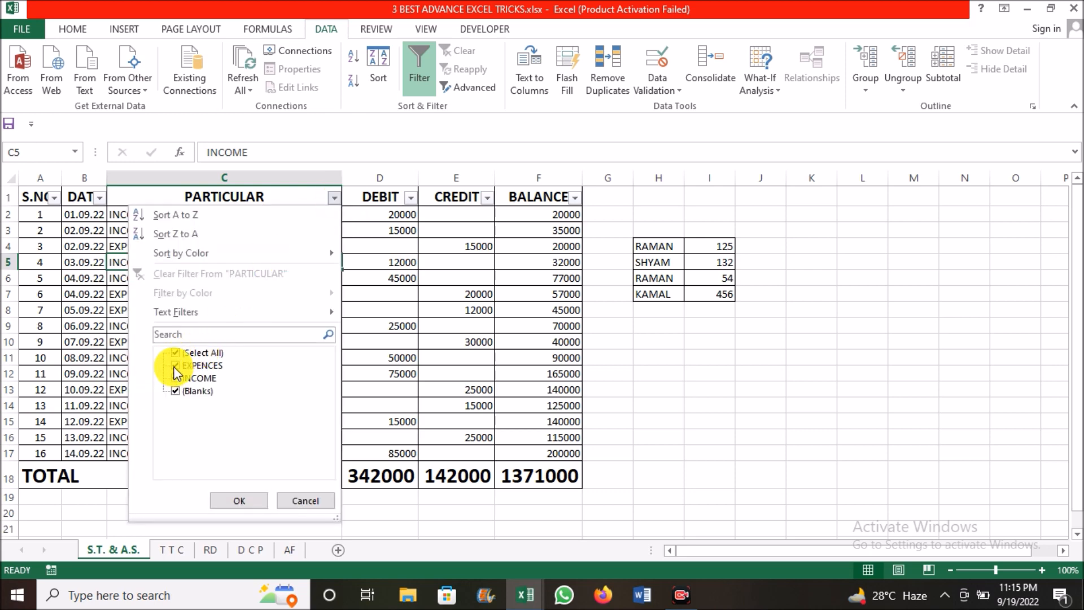
pyautogui.click(234, 500)
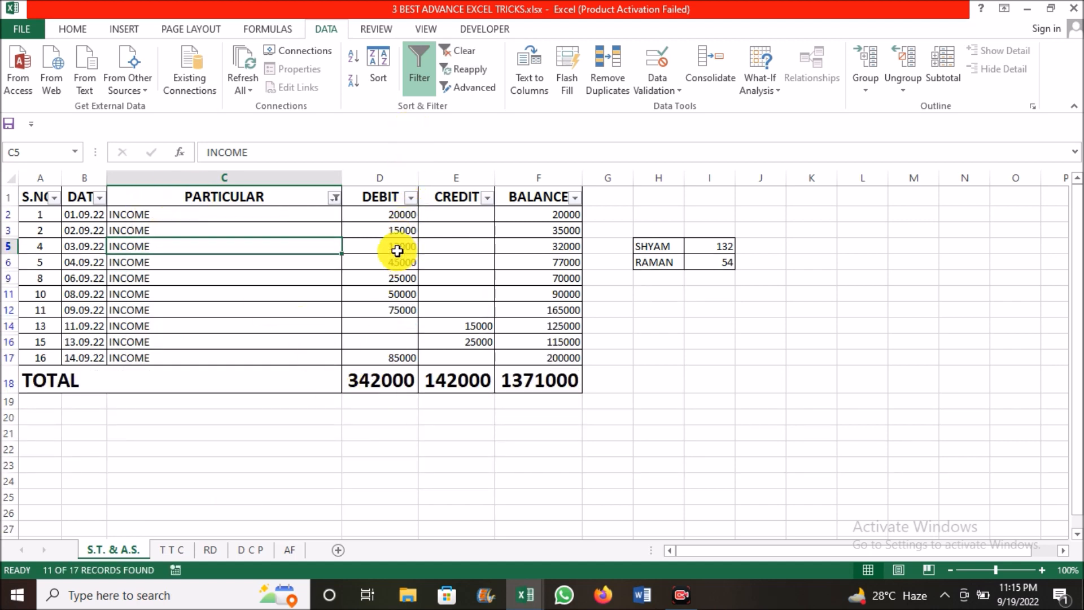
# Compare the sums of the visible Debit and Credit amounts with the SUM results in the TOTAL row
pyautogui.moveTo(387, 214); pyautogui.dragTo(395, 353)
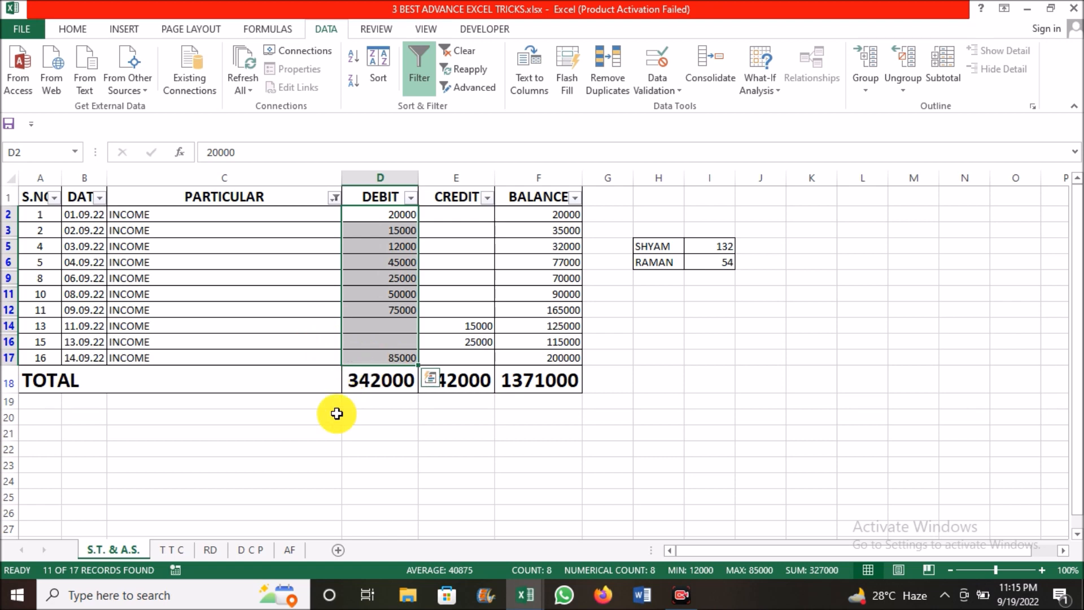
pyautogui.click(379, 387)
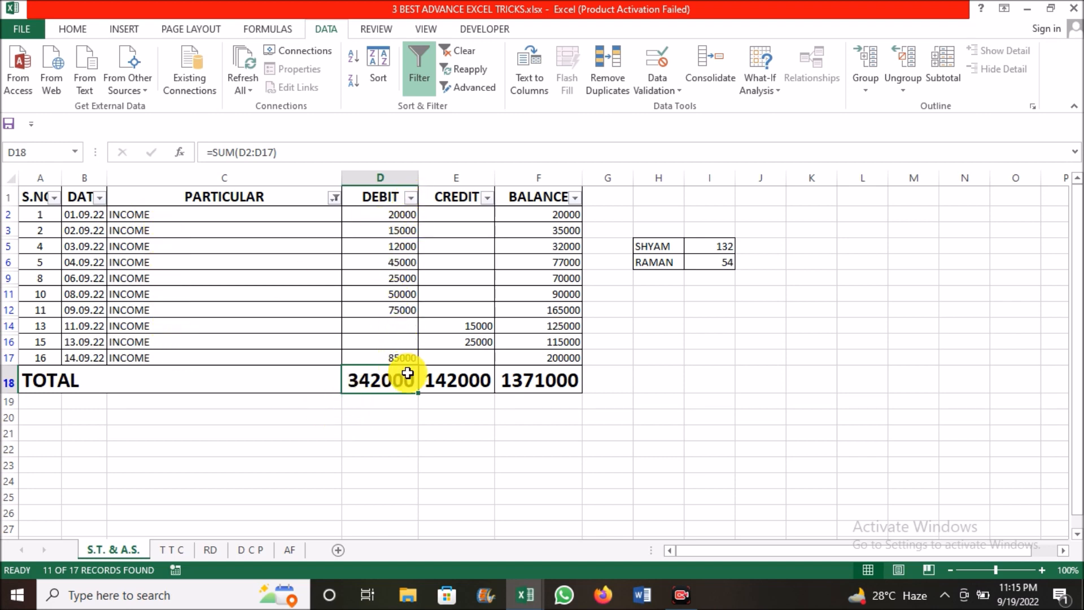
pyautogui.moveTo(388, 213); pyautogui.dragTo(397, 360)
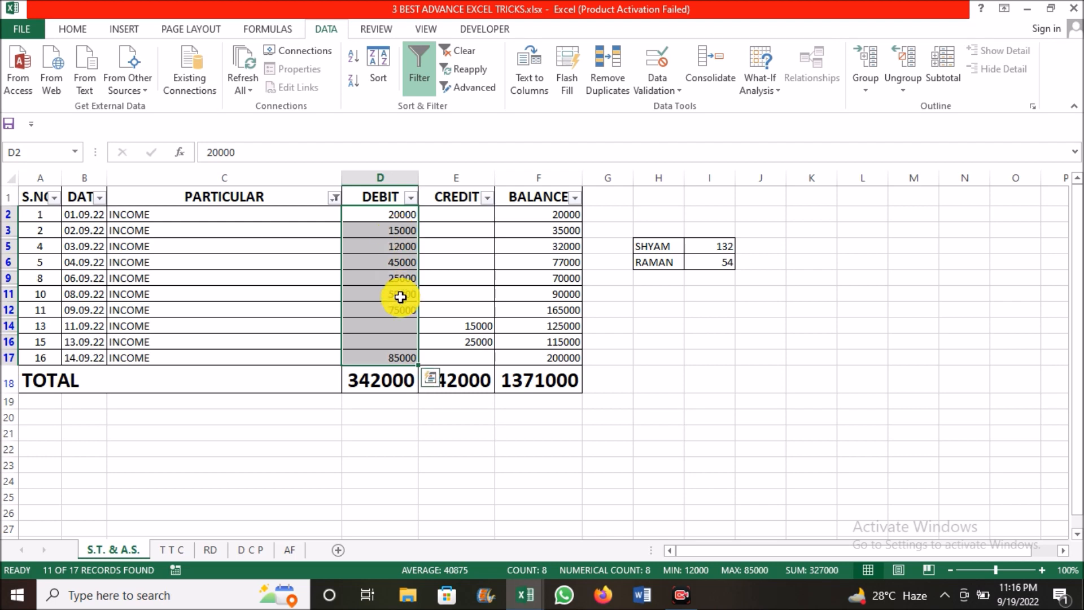
pyautogui.click(411, 341)
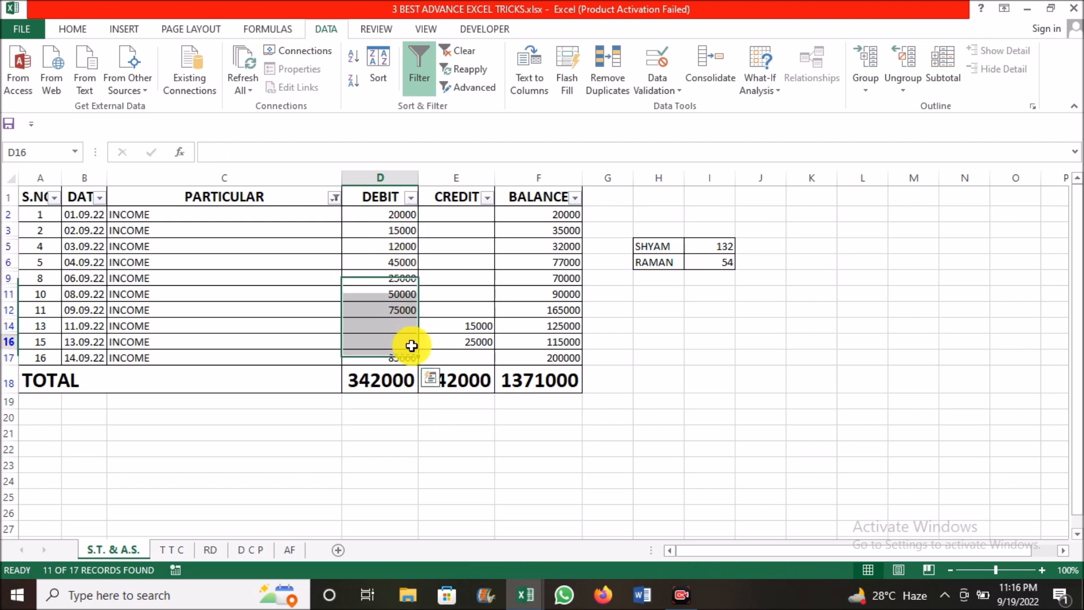
pyautogui.click(389, 379)
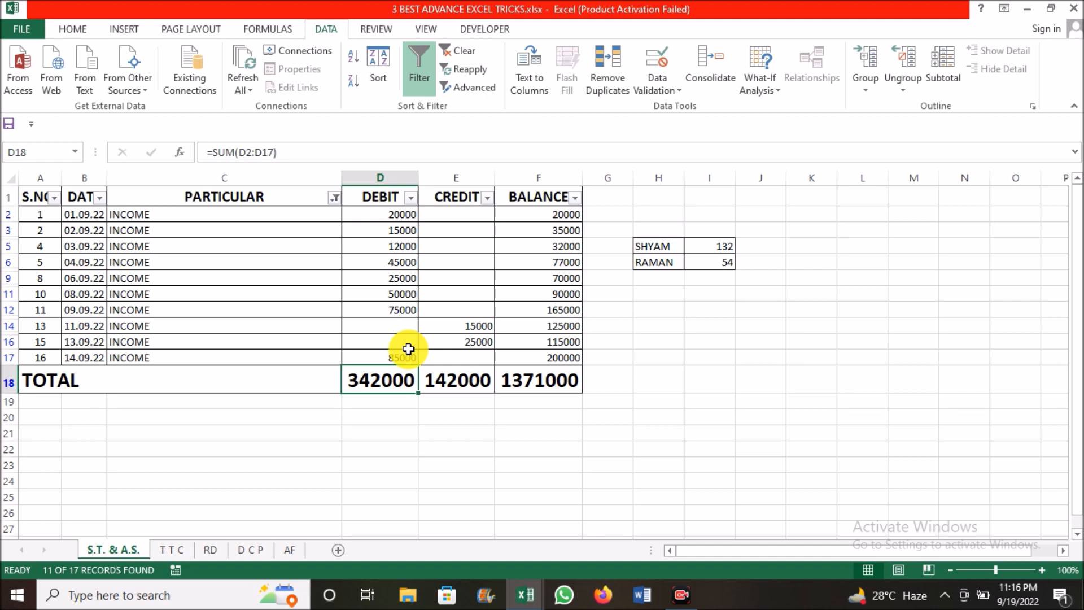
pyautogui.click(468, 356)
pyautogui.click(479, 326)
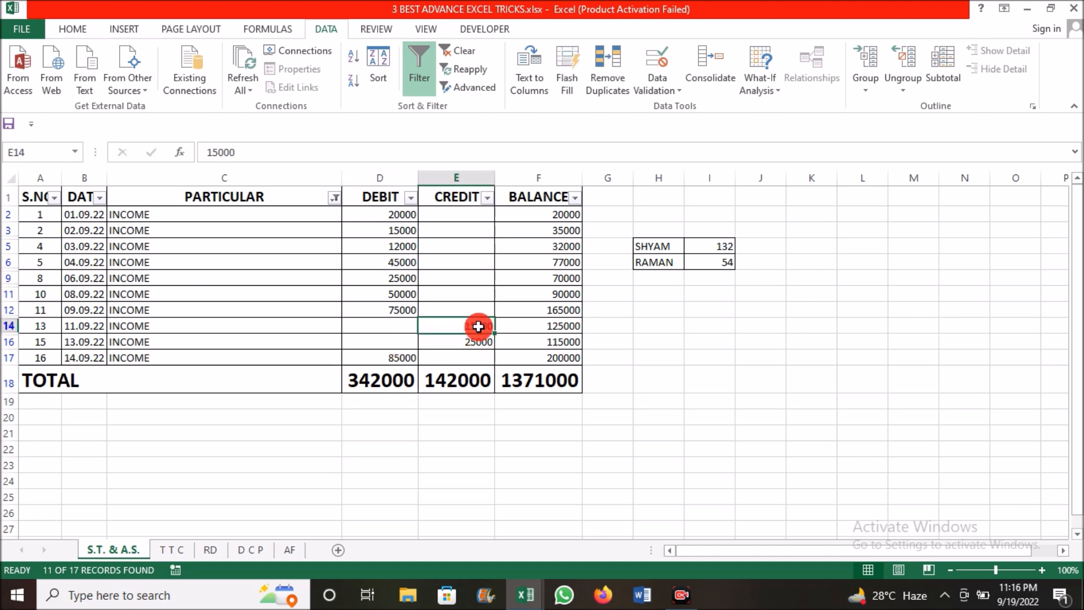
pyautogui.moveTo(481, 332); pyautogui.dragTo(480, 351)
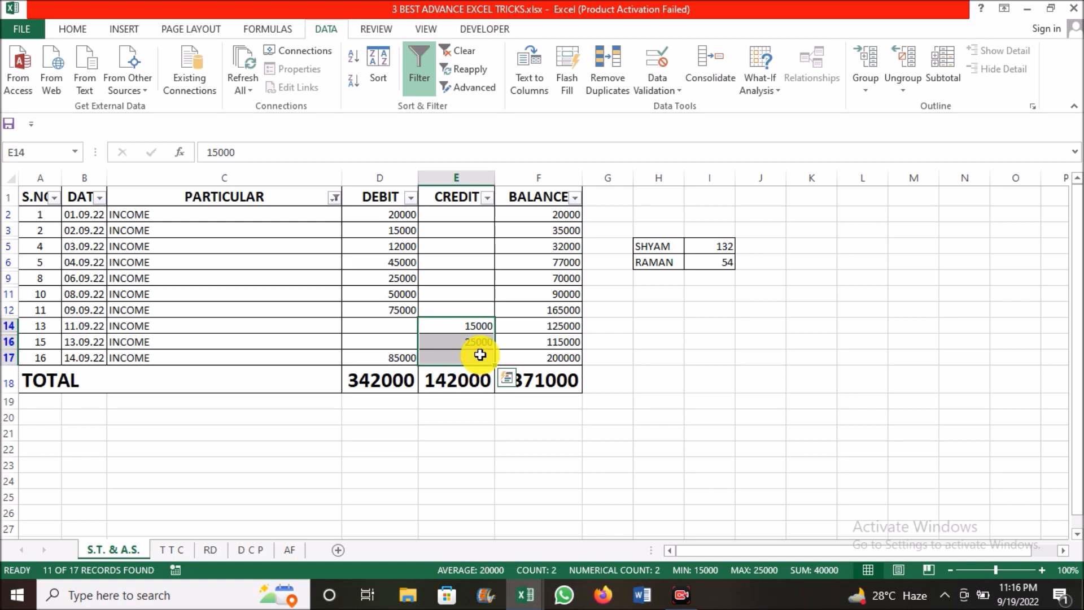
pyautogui.click(455, 381)
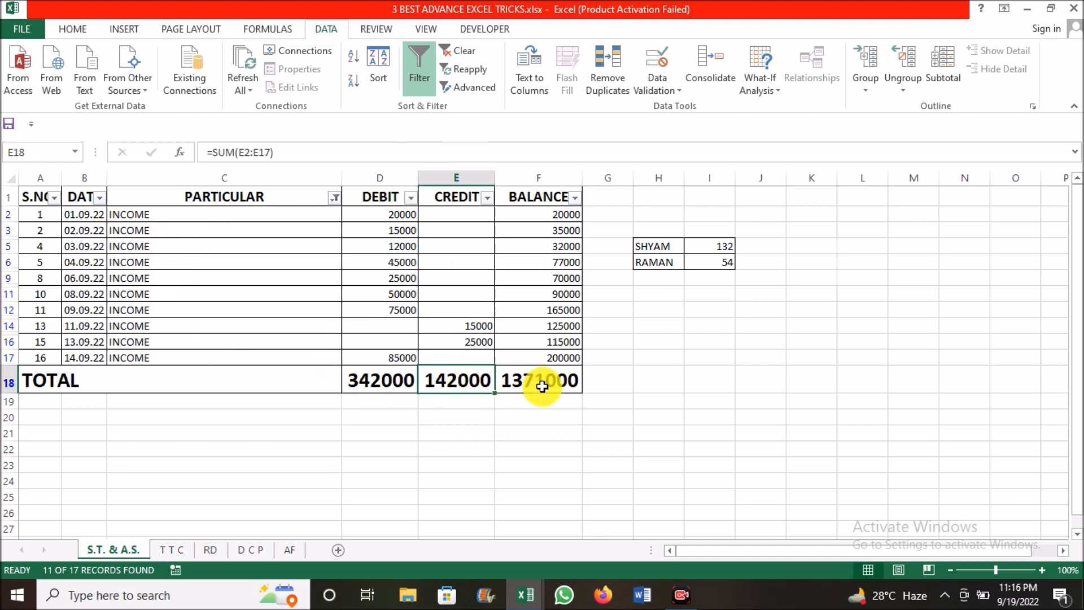
# Undo the filter on the PARTICULAR column
pyautogui.click(275, 386)
pyautogui.hotkey('ctrl', 'z')
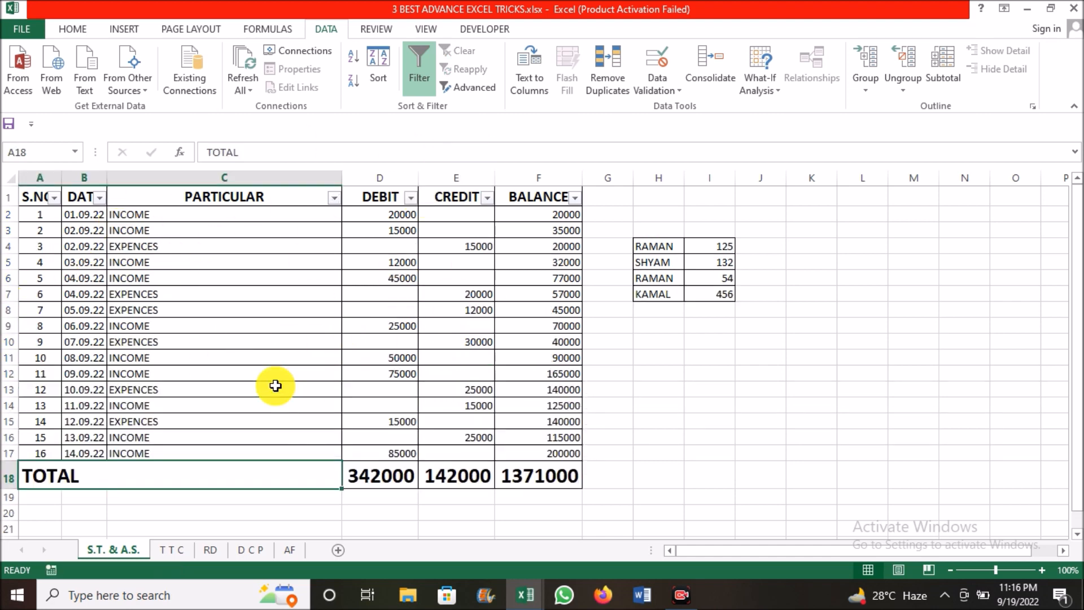
pyautogui.click(329, 420)
# Replace the Debit total in D18 with =SUBTOTAL(9,D2:D17), using function 9 for SUM
pyautogui.click(401, 471)
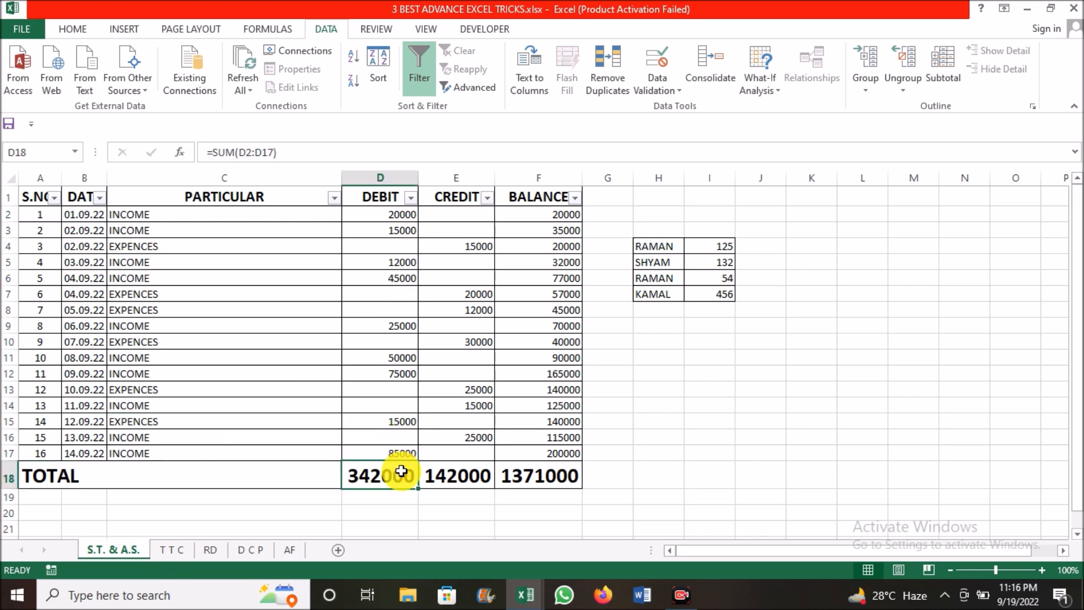
pyautogui.write('=SUB')
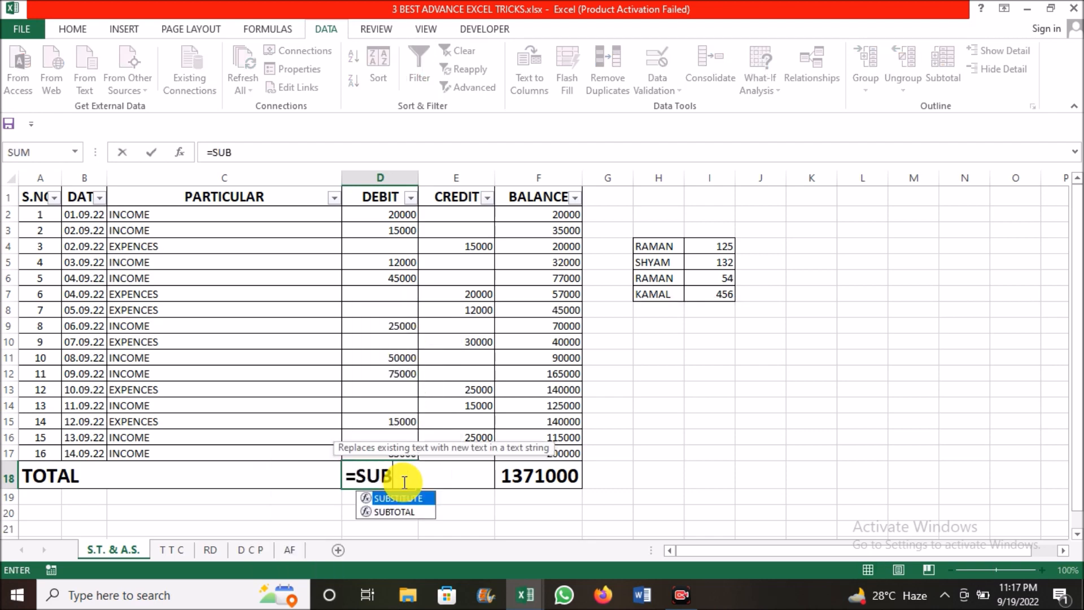
pyautogui.doubleClick(404, 511)
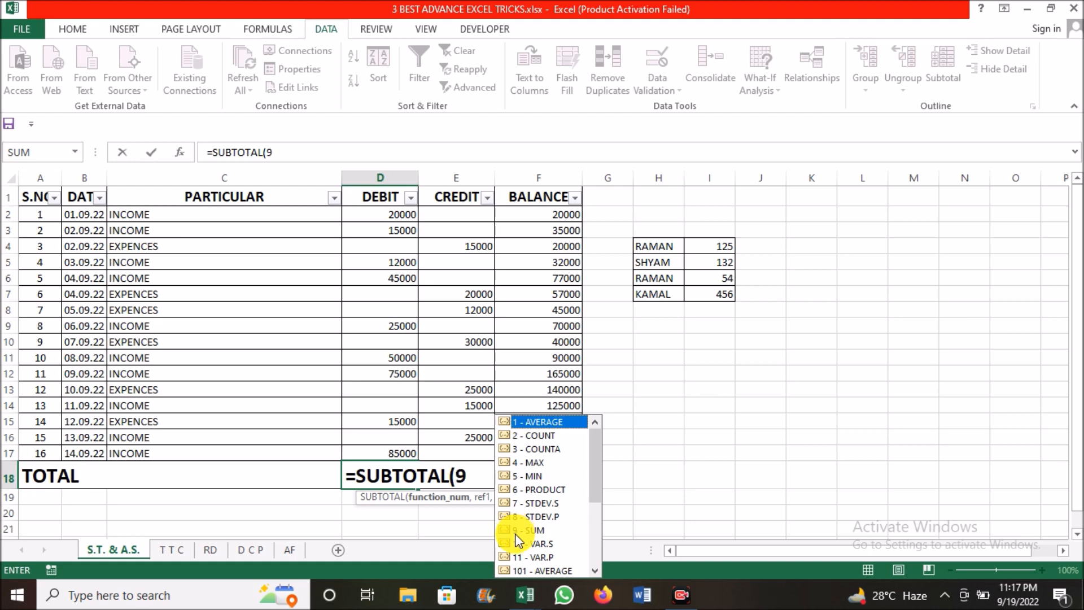
pyautogui.write(',')
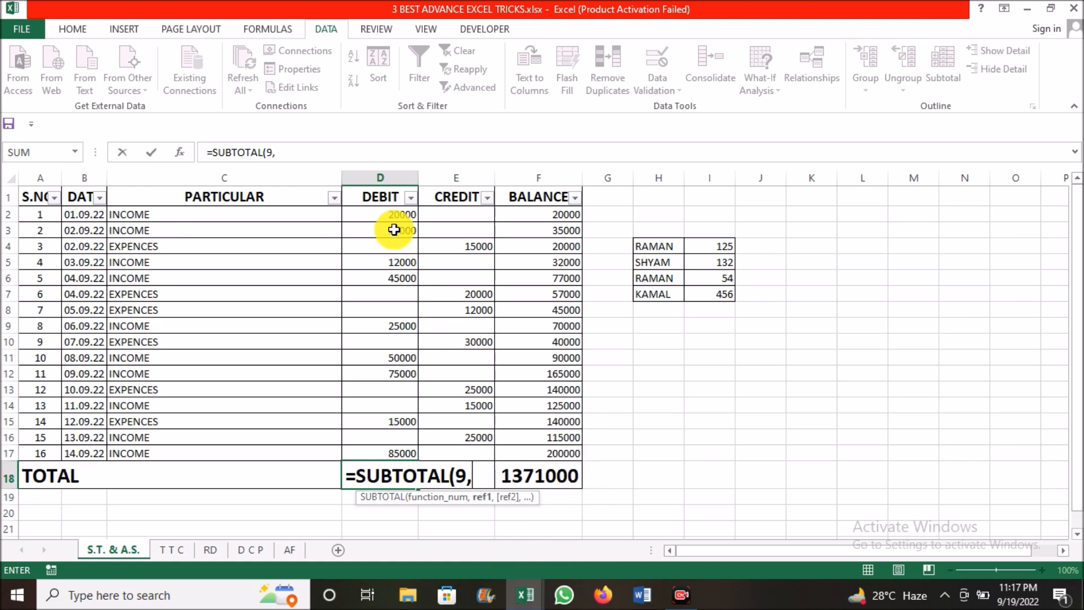
pyautogui.moveTo(397, 217); pyautogui.dragTo(392, 446)
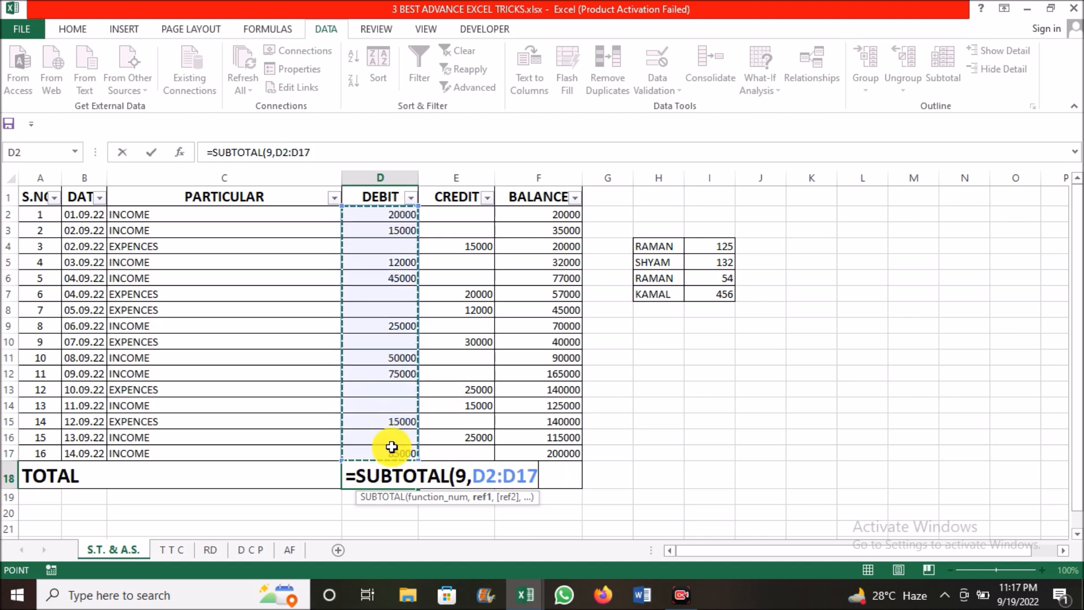
pyautogui.write(')')
pyautogui.press('Return')
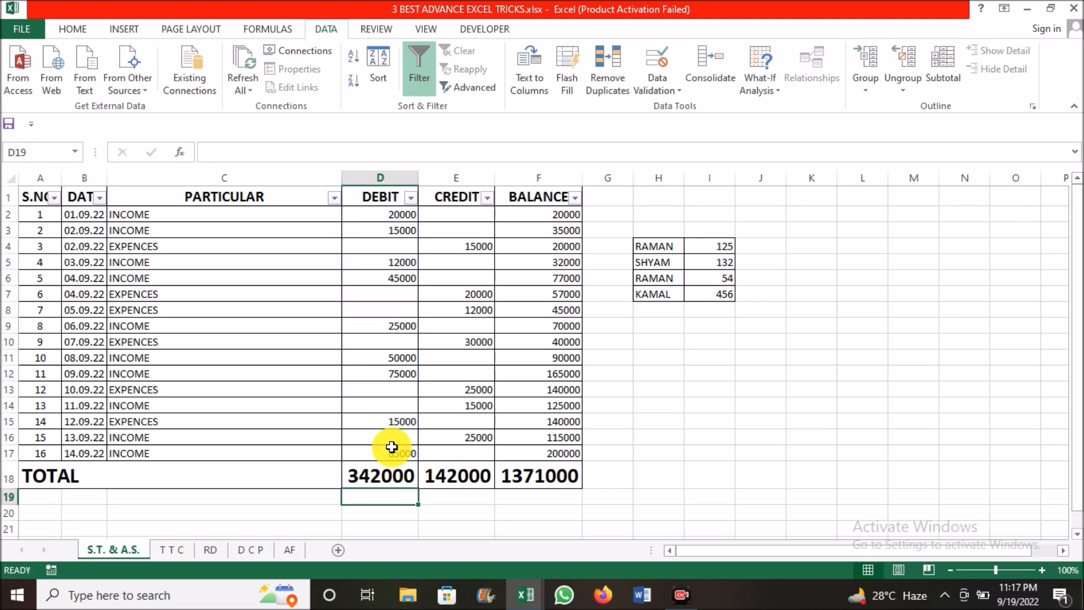
pyautogui.click(397, 473)
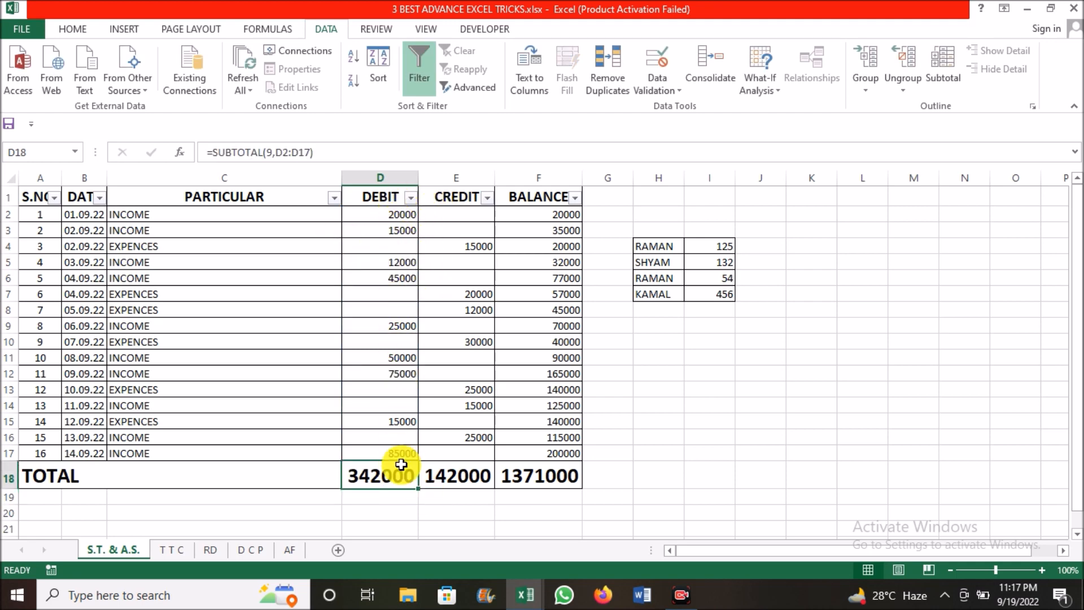
# Fill the SUBTOTAL formula from D18 across the Credit and Balance totals in E18:F18
pyautogui.moveTo(419, 491); pyautogui.dragTo(581, 471)
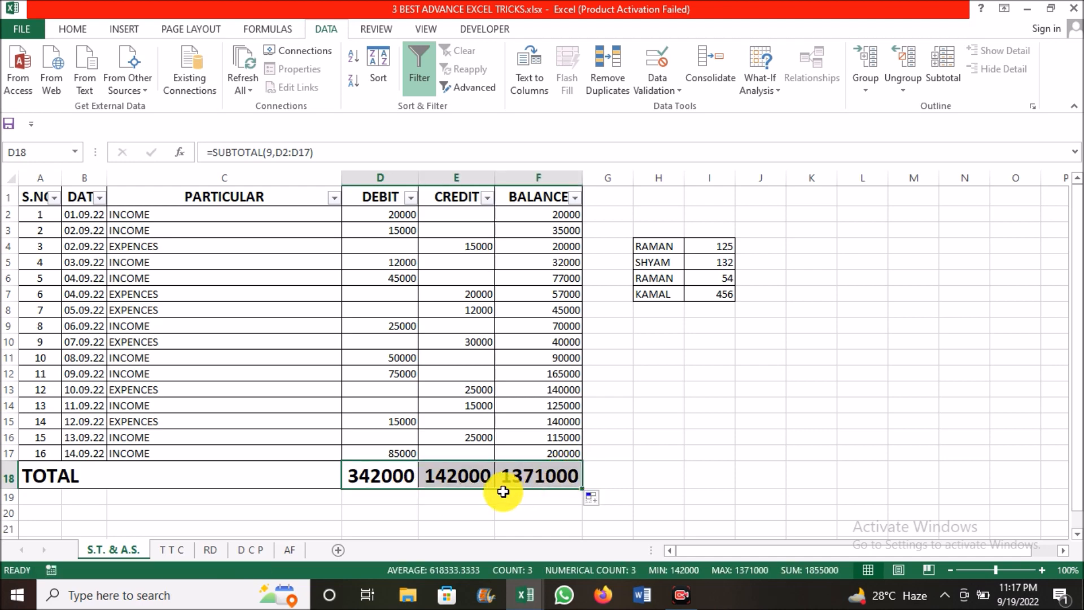
pyautogui.click(490, 477)
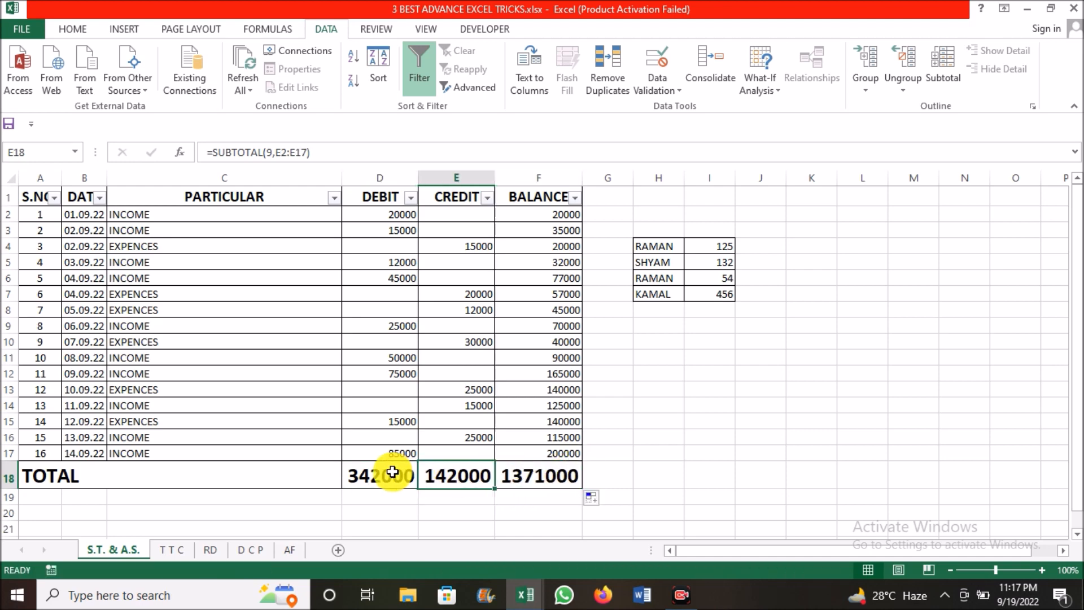
pyautogui.click(292, 488)
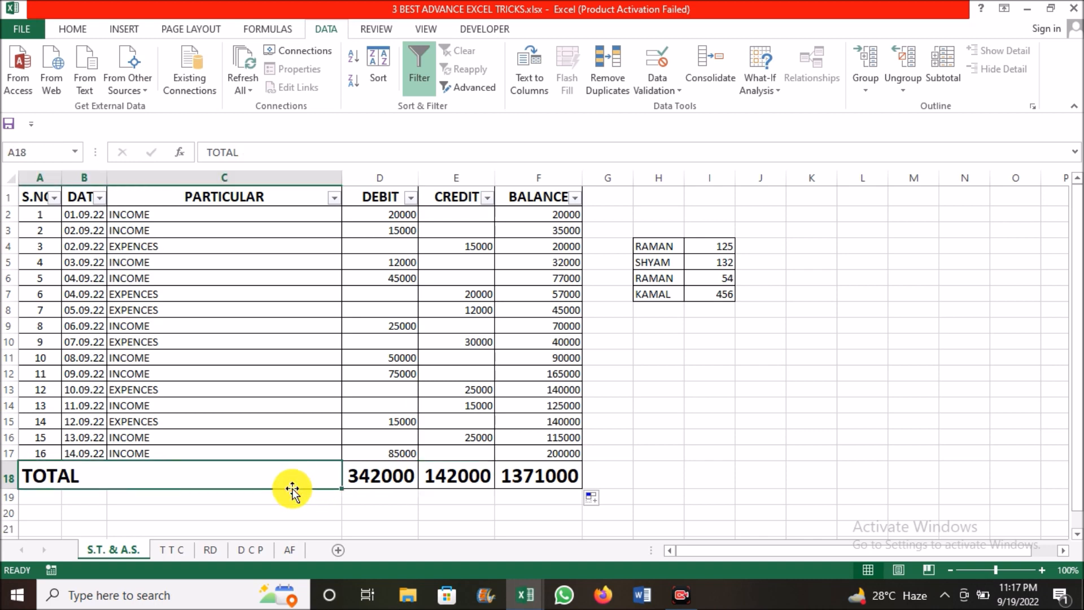
# Filter the PARTICULAR column to show only the EXPENCES rows
pyautogui.click(252, 327)
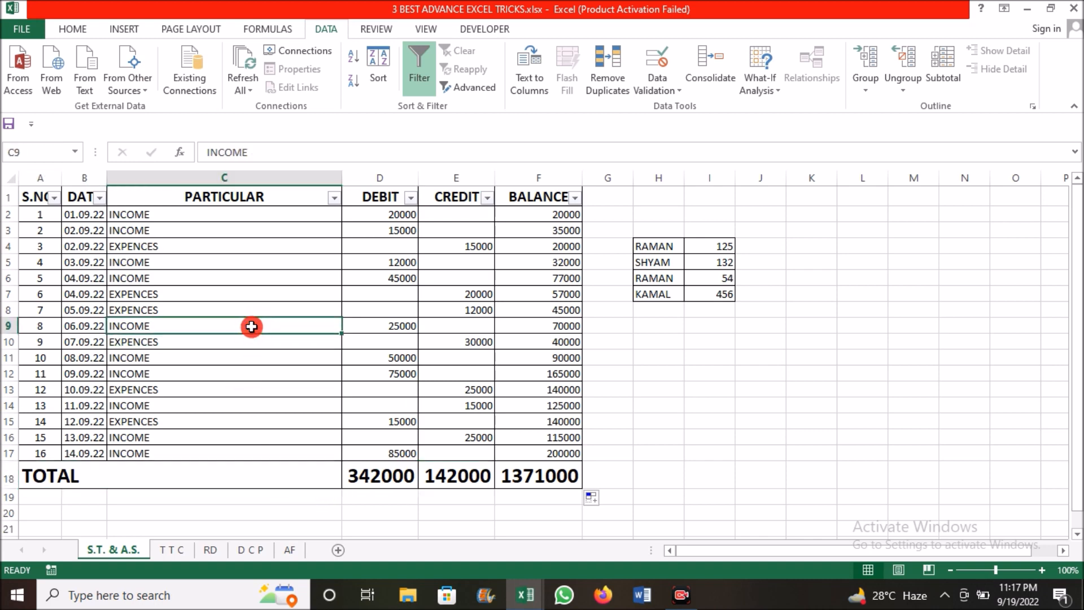
pyautogui.click(338, 199)
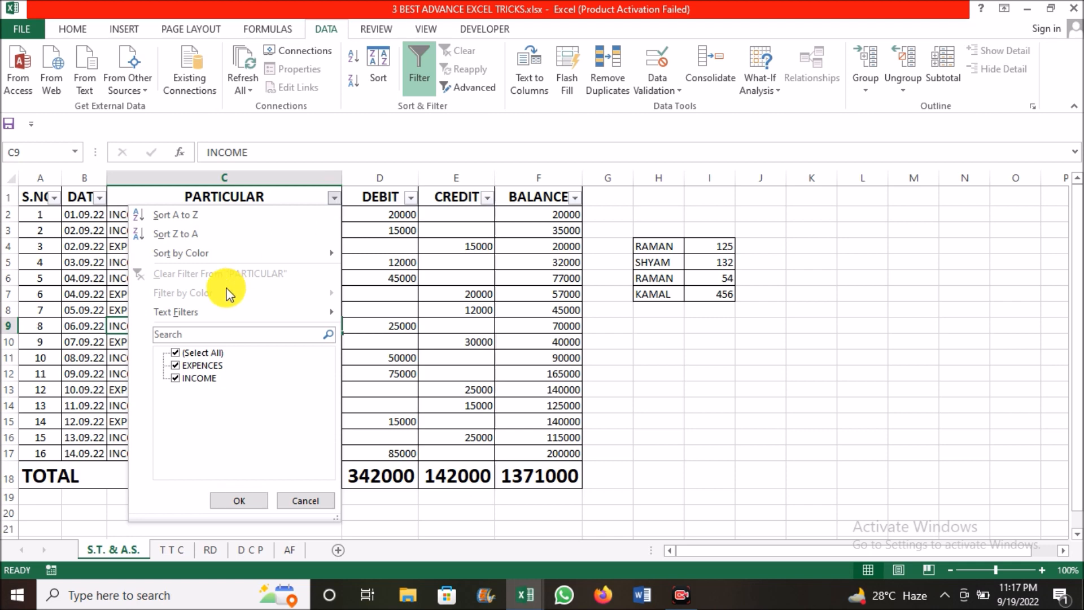
pyautogui.click(175, 378)
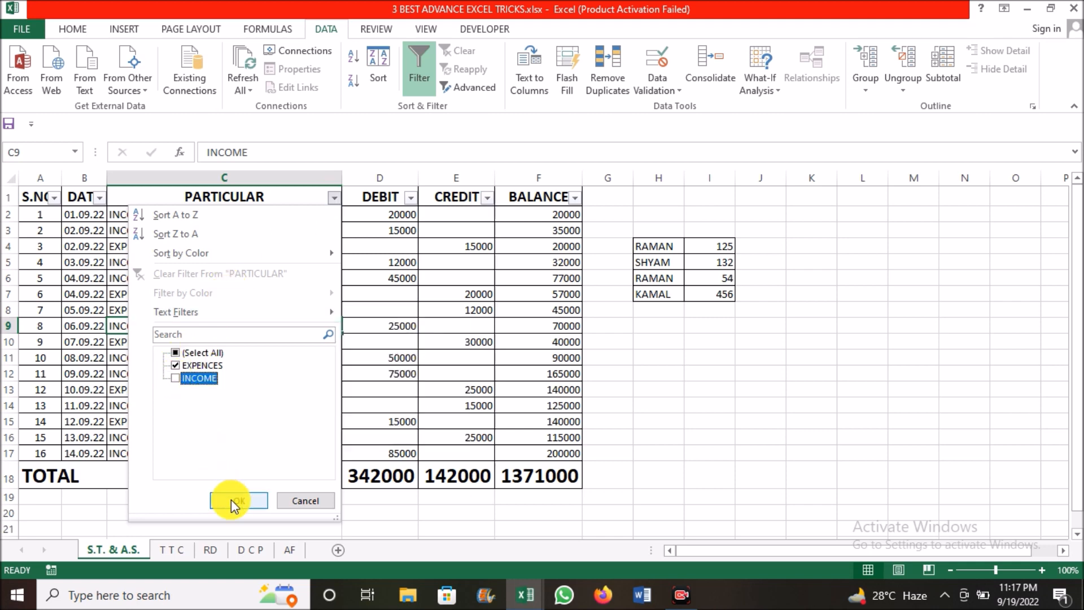
pyautogui.click(232, 500)
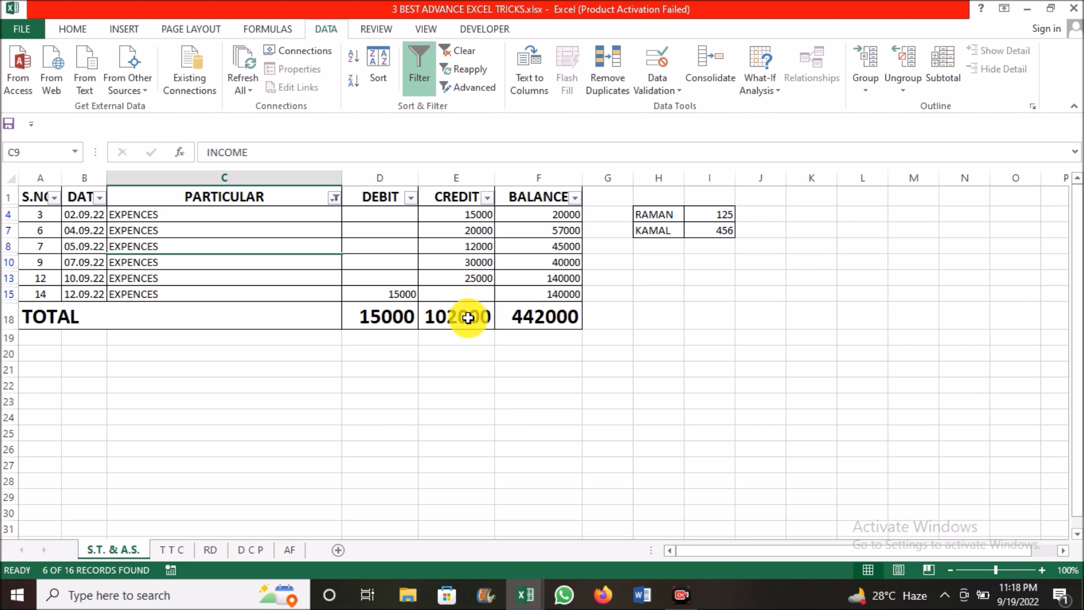
# Change the PARTICULAR filter to show only INCOME rows and inspect the Debit total in D18
pyautogui.click(335, 201)
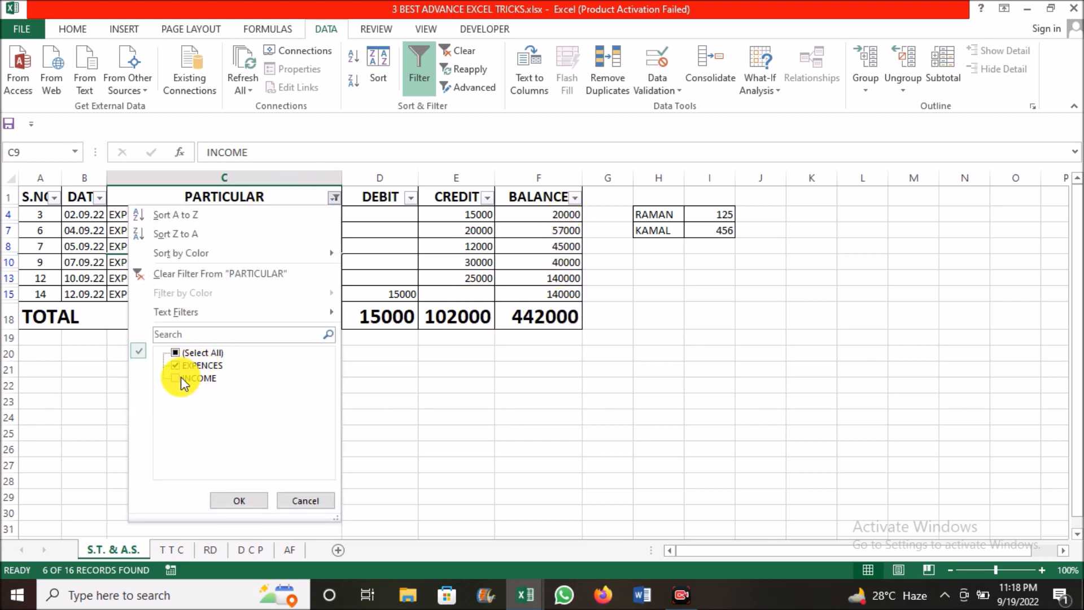
pyautogui.click(177, 354)
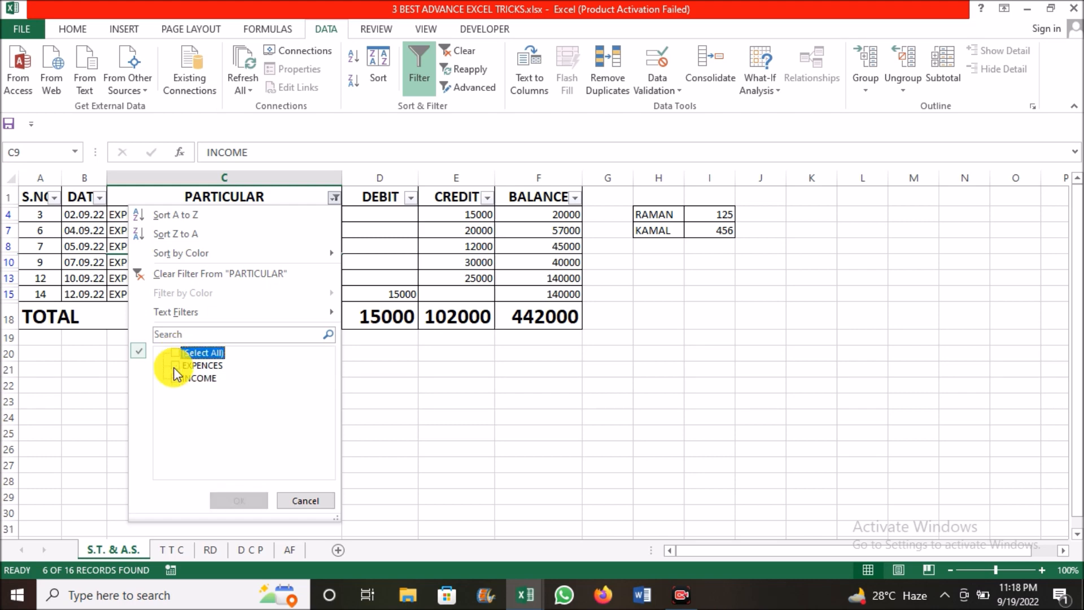
pyautogui.click(176, 379)
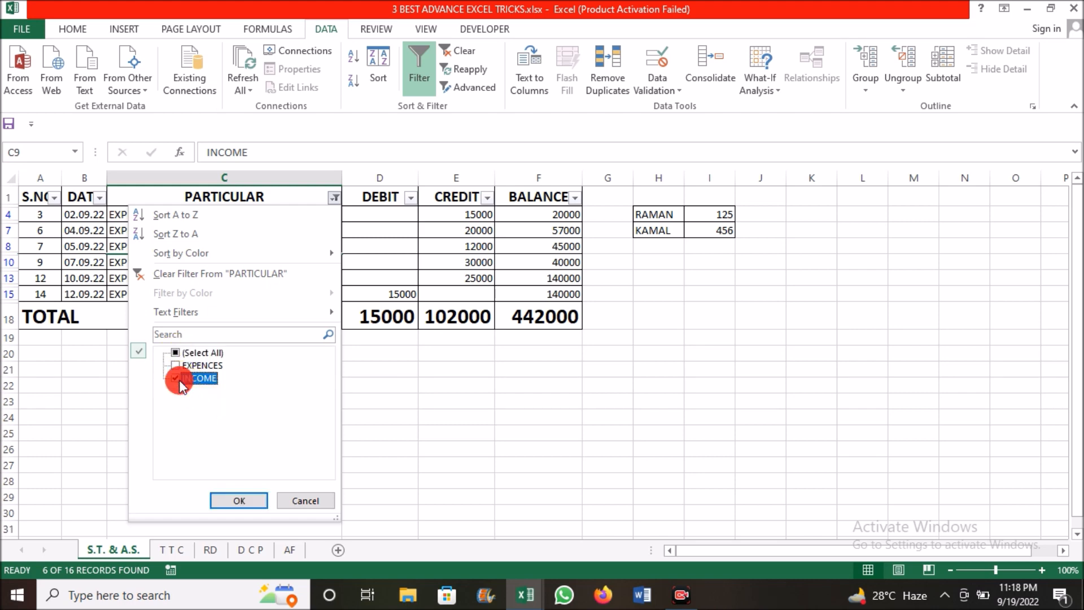
pyautogui.click(247, 500)
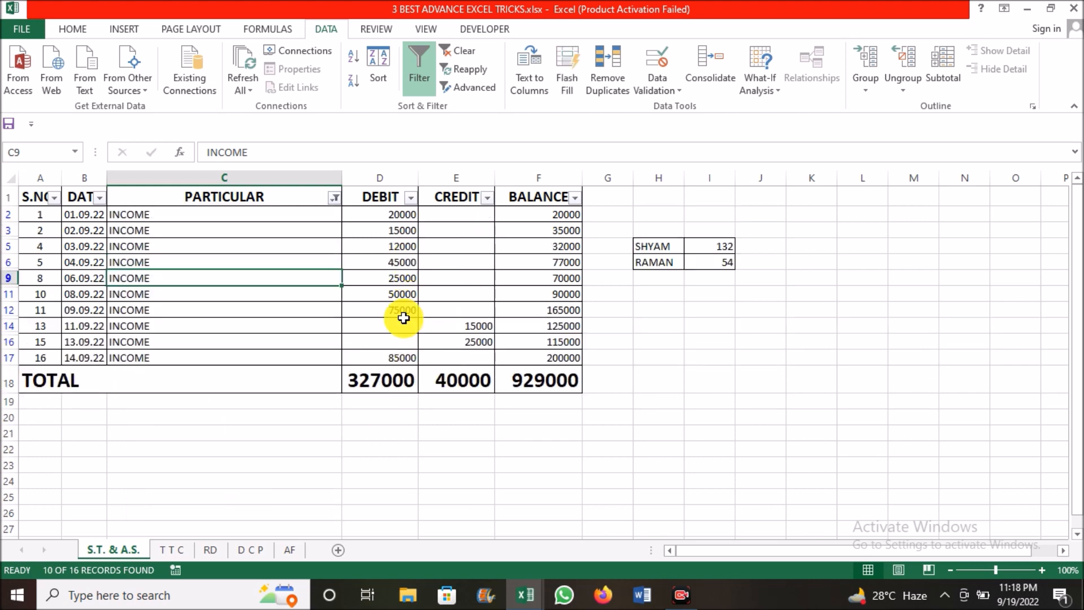
pyautogui.click(384, 379)
# Switch the PARTICULAR filter from INCOME back to EXPENCES only
pyautogui.click(335, 197)
pyautogui.click(173, 367)
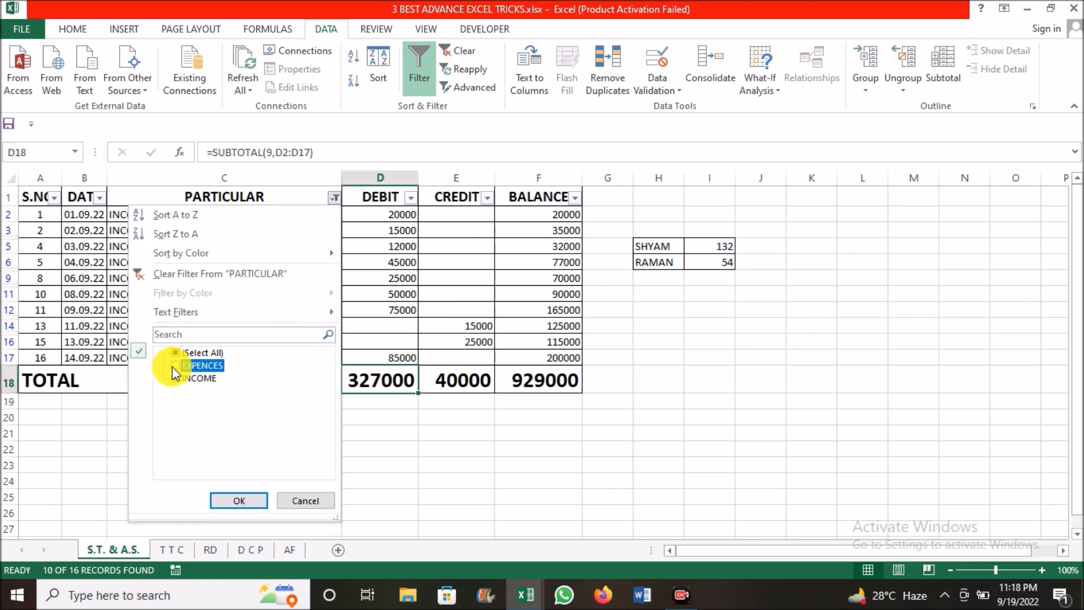
pyautogui.click(177, 379)
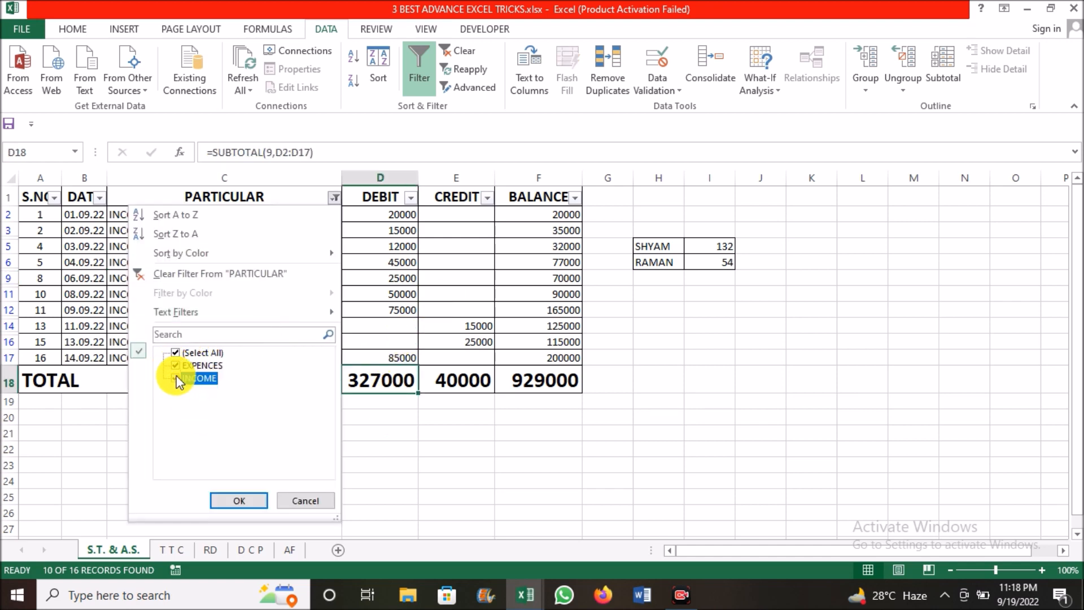
pyautogui.click(248, 497)
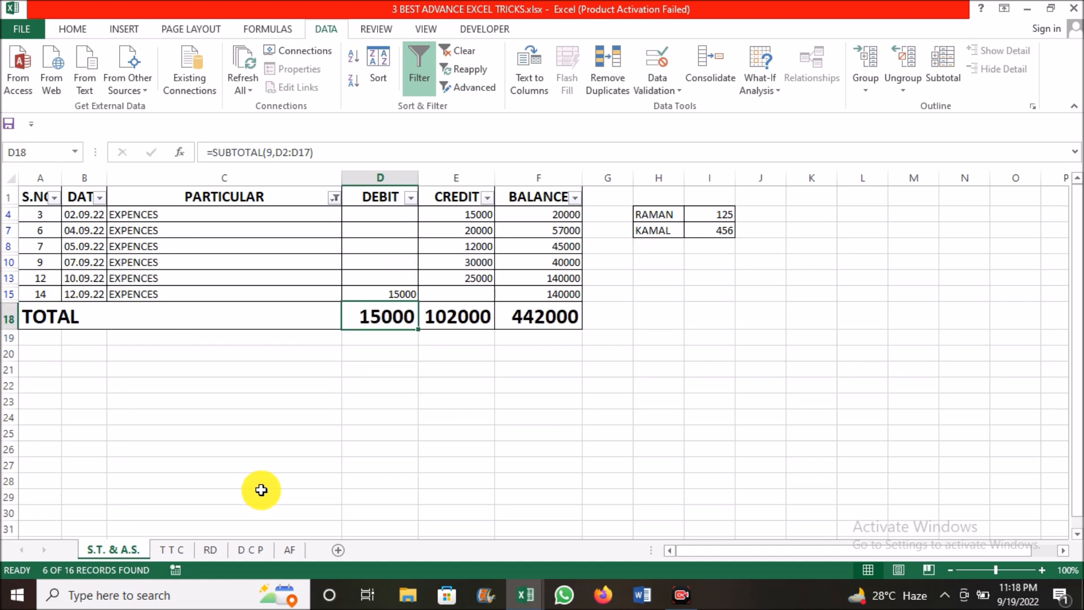
pyautogui.click(420, 296)
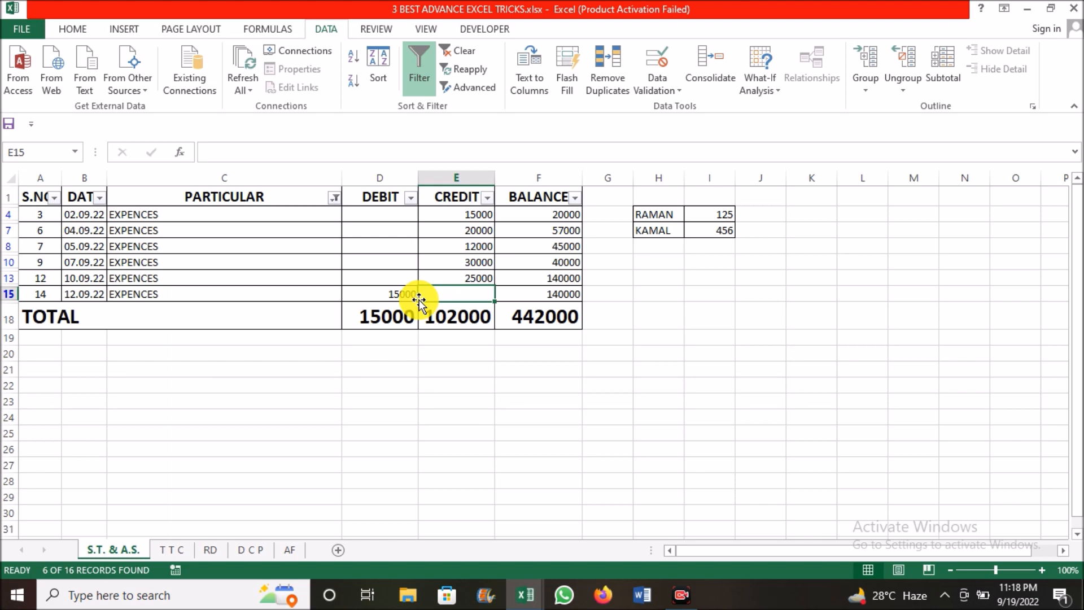
# On the T T C sheet, enter five first names separated by spaces in A4 and autofit column A
pyautogui.click(167, 550)
pyautogui.click(62, 240)
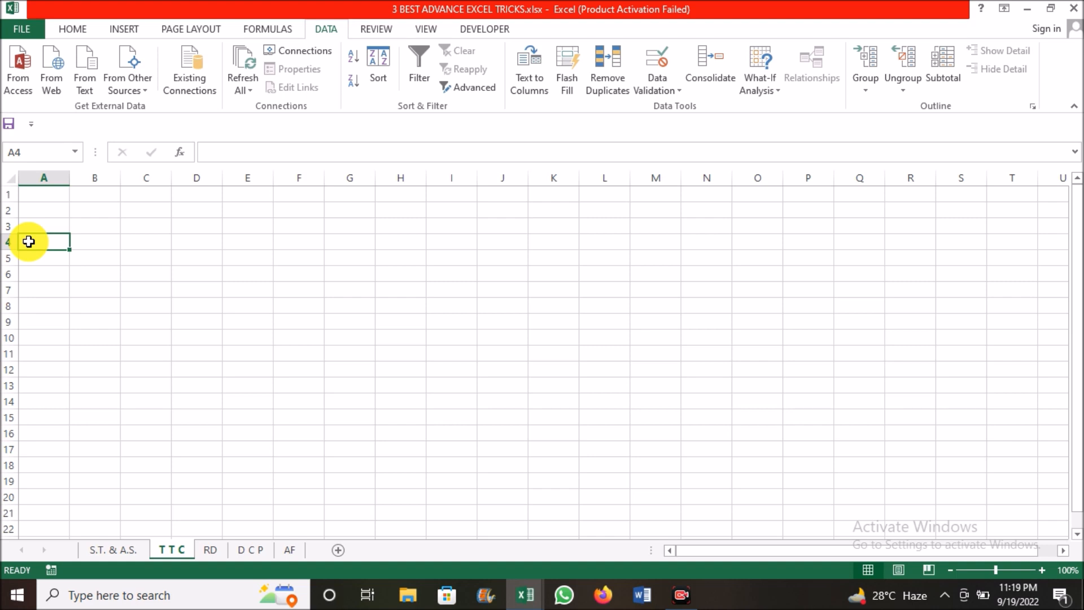
pyautogui.write('RAM SHYAN')
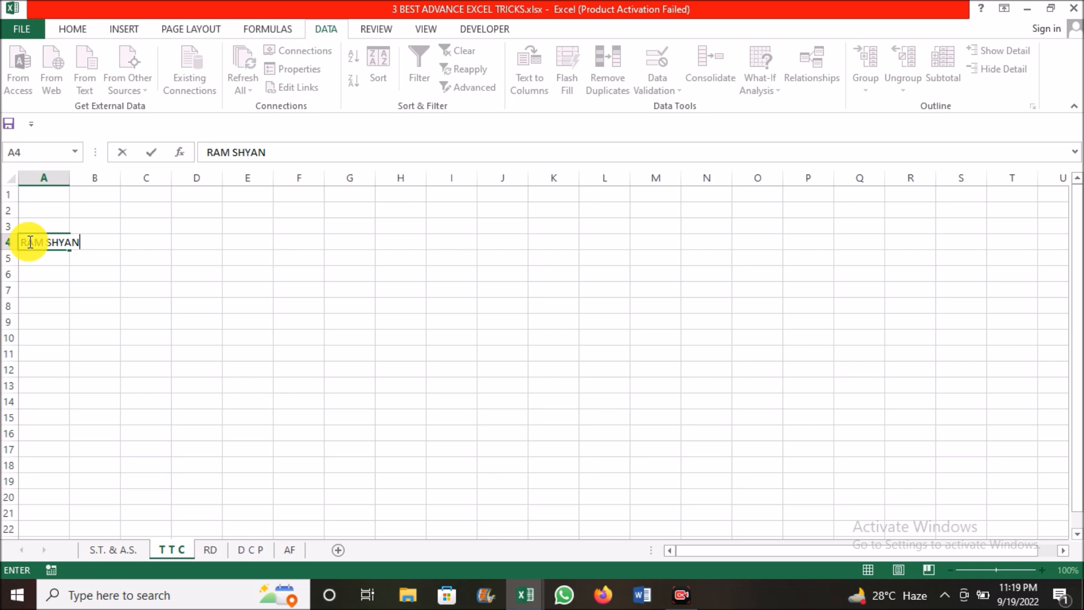
pyautogui.press('BackSpace')
pyautogui.write('M RAMAN MADAN LAKHAN')
pyautogui.press('Return')
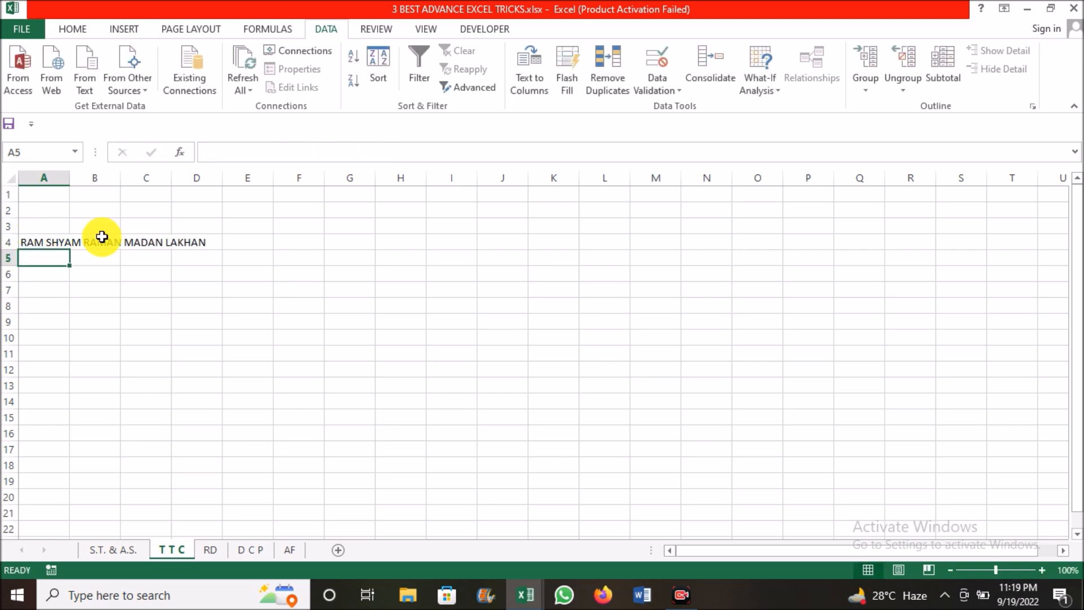
pyautogui.click(27, 242)
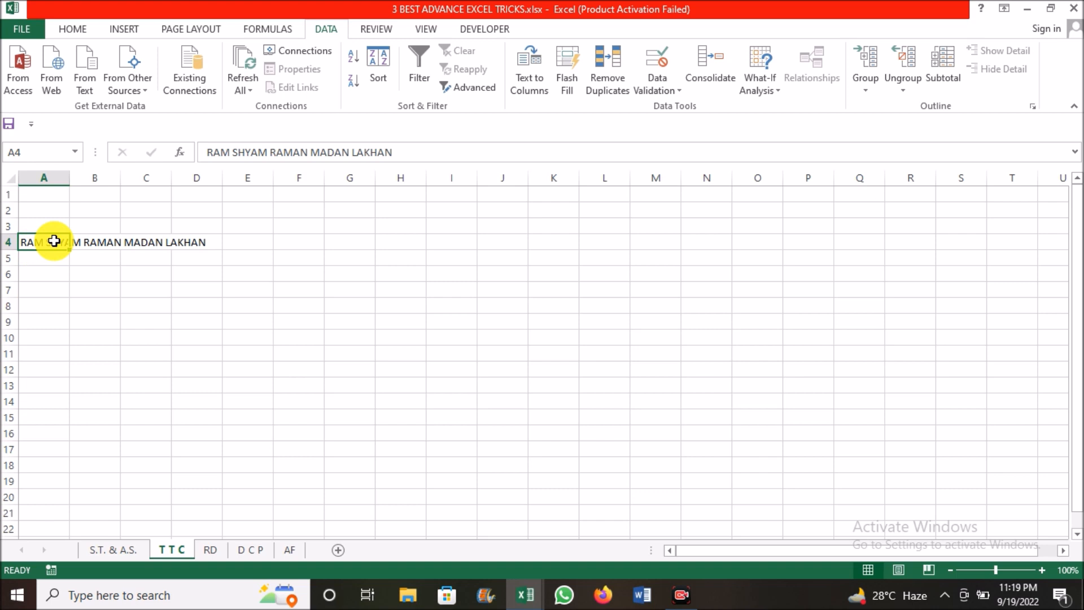
pyautogui.doubleClick(70, 177)
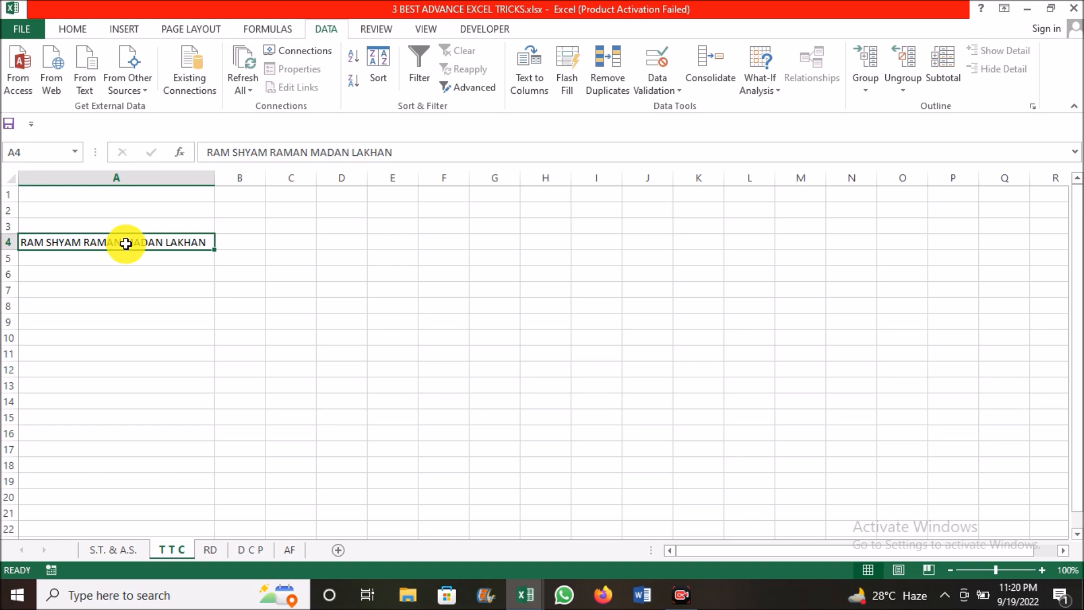
# Split A4 into separate columns with Text to Columns, using Fixed width and General format, and autofit column A
pyautogui.press('alt')
pyautogui.press('a')
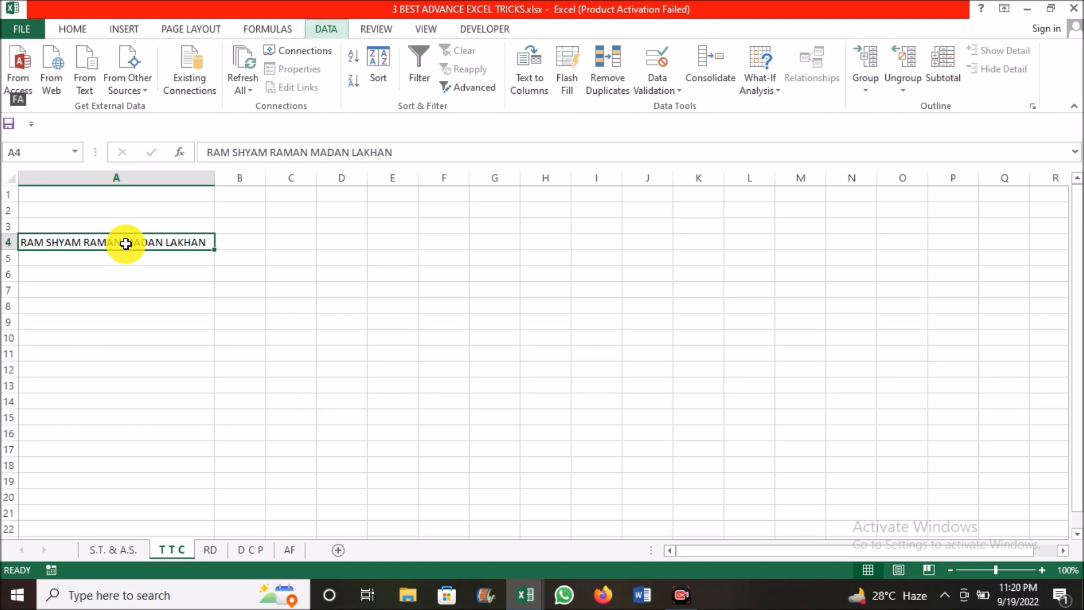
pyautogui.press('e')
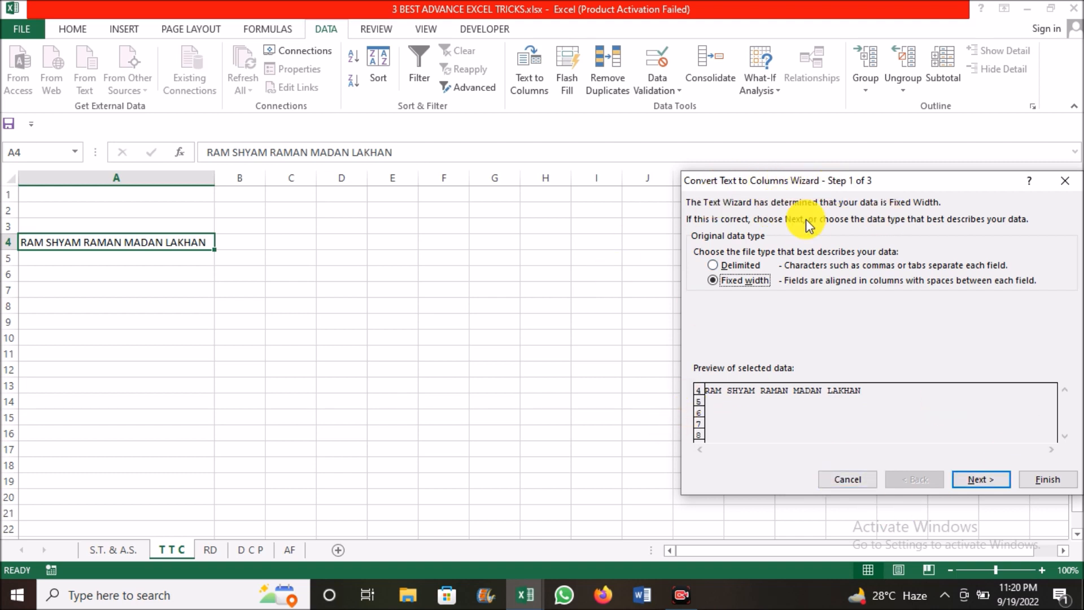
pyautogui.press('Return')
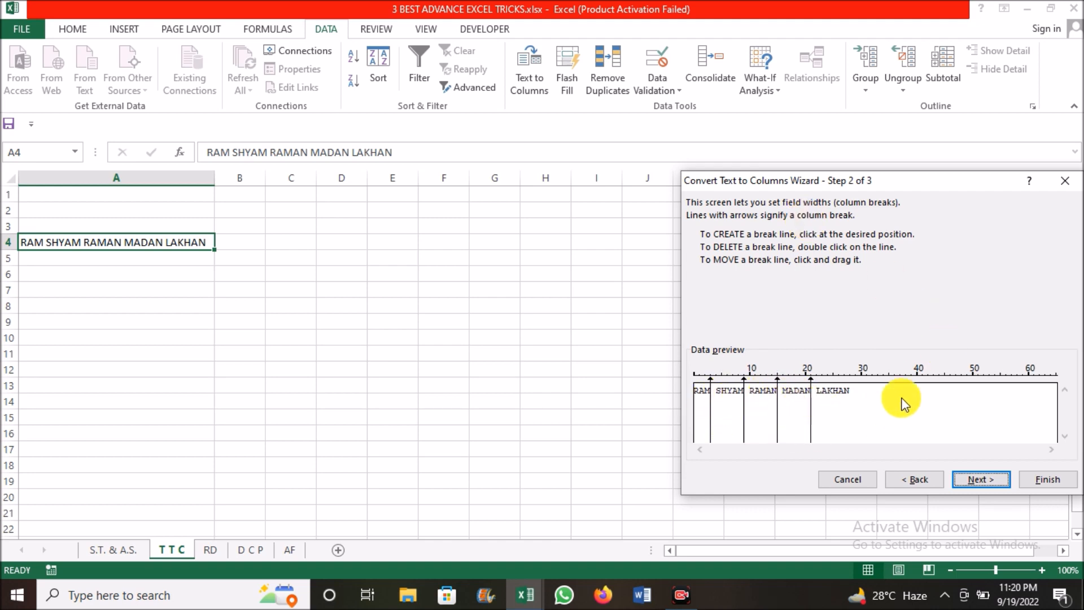
pyautogui.press('Return')
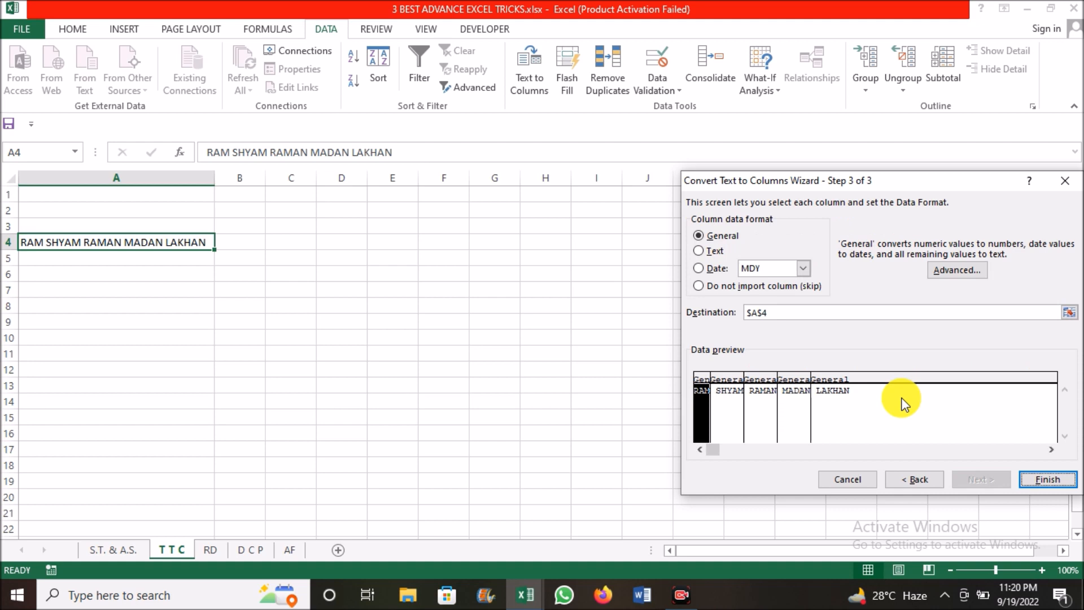
pyautogui.press('Return')
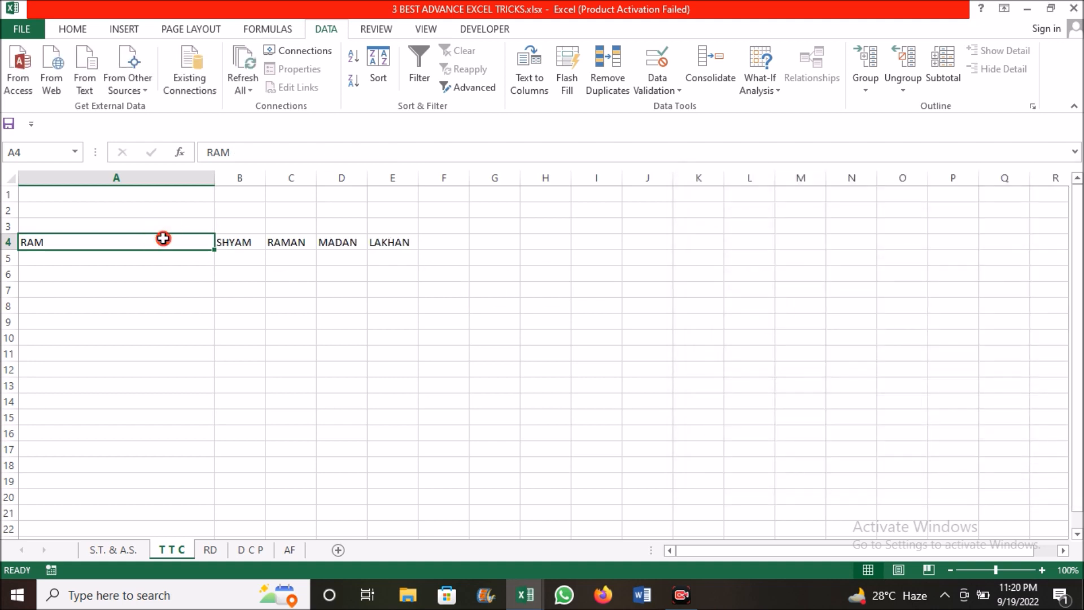
pyautogui.doubleClick(214, 177)
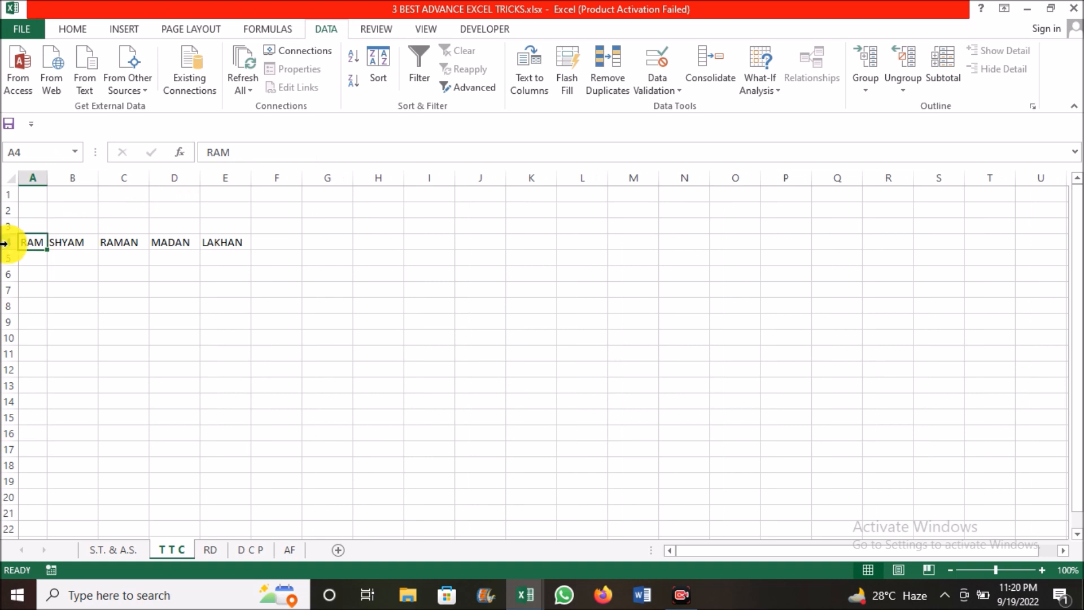
# Undo the column autofit and the text split of A4, and narrow column A to about half its width
pyautogui.click(225, 243)
pyautogui.hotkey('ctrl', 'z')
pyautogui.hotkey('ctrl', 'z')
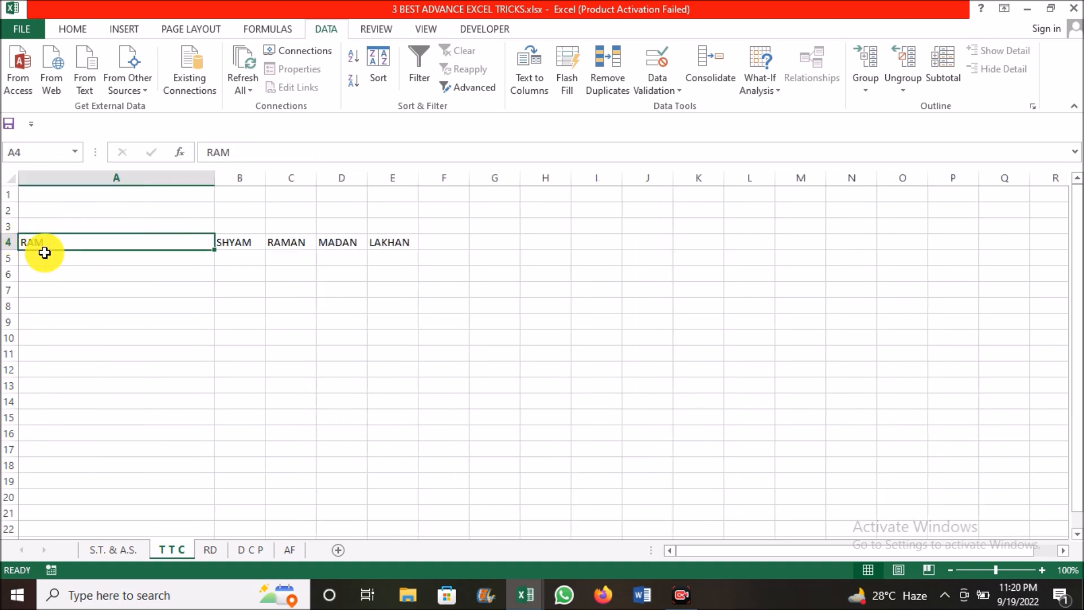
pyautogui.moveTo(215, 178); pyautogui.dragTo(107, 178)
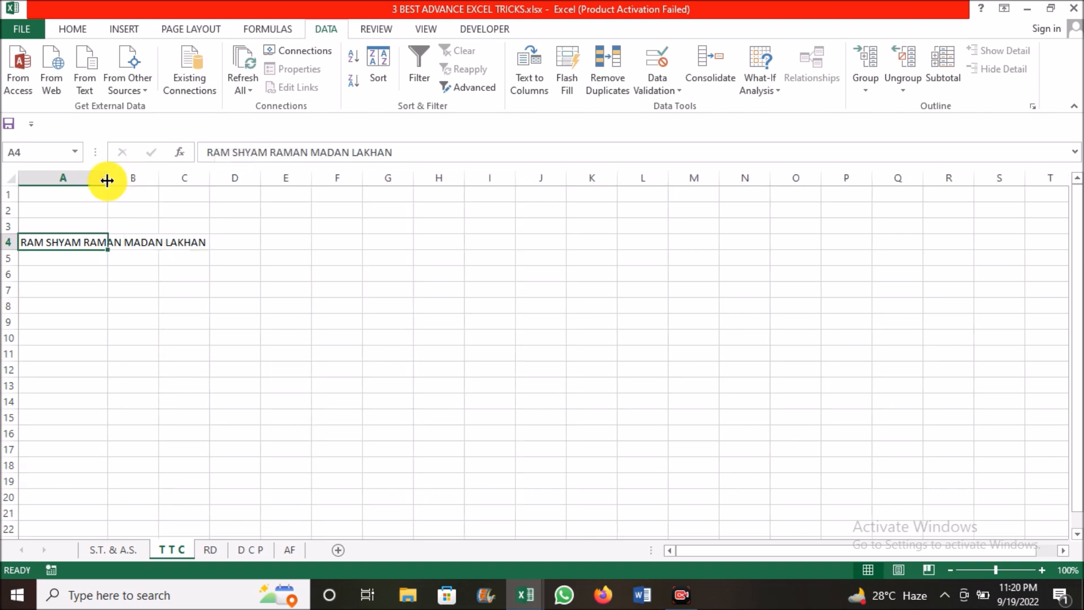
pyautogui.click(129, 242)
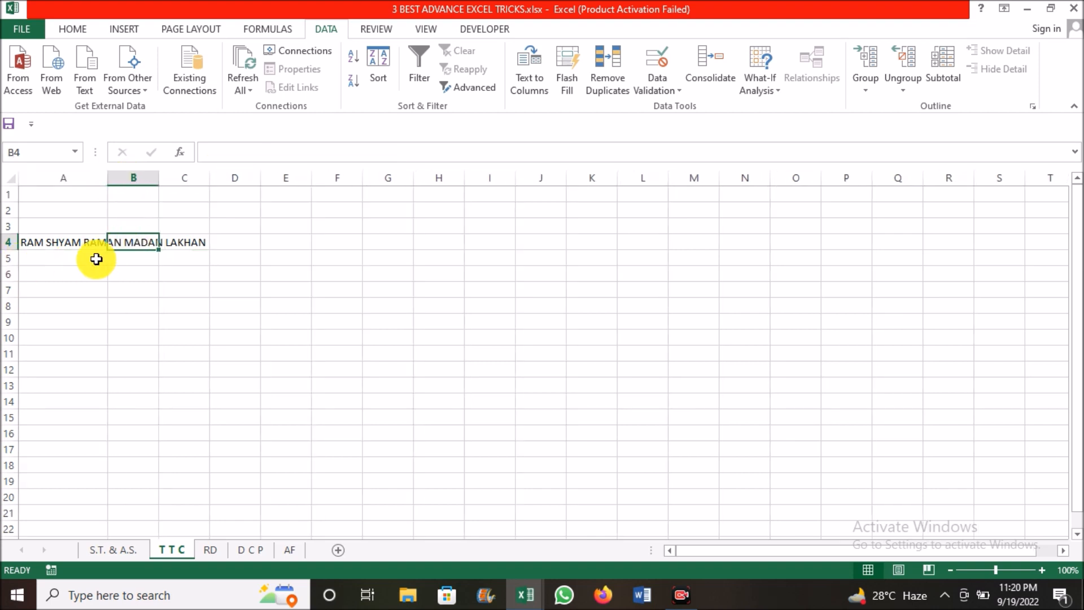
# Split the names in A4 into separate columns with Text to Columns, using Delimited with Space added as delimiter and General format
pyautogui.click(53, 244)
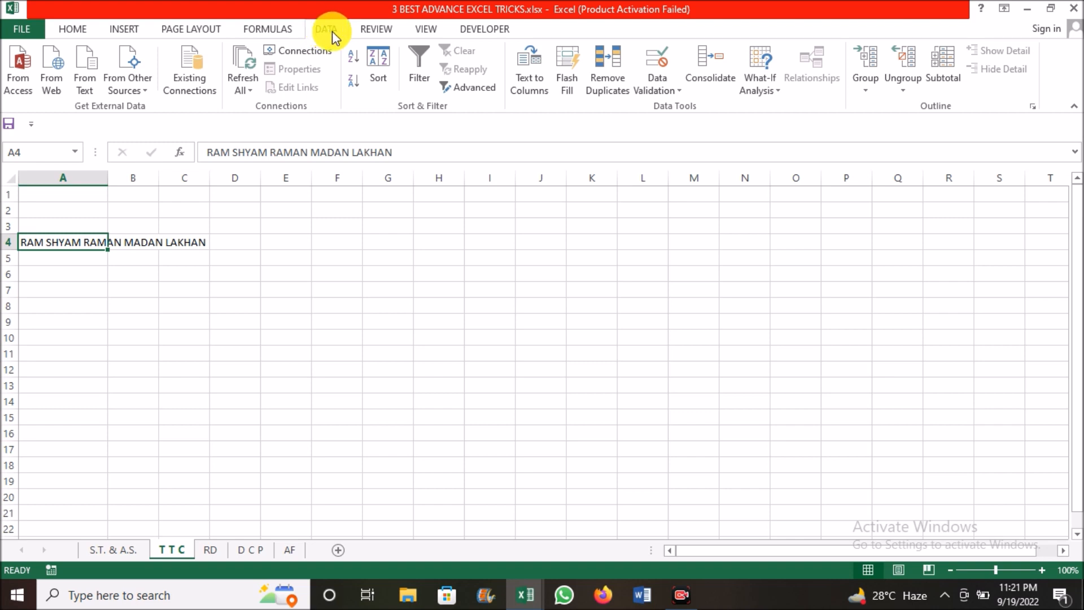
pyautogui.click(531, 69)
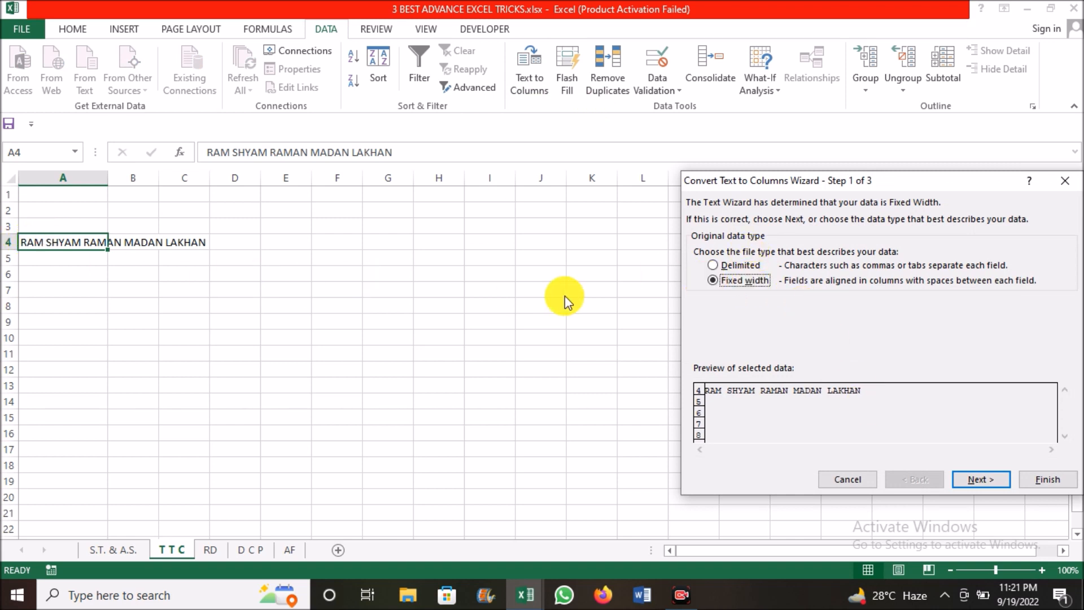
pyautogui.click(713, 265)
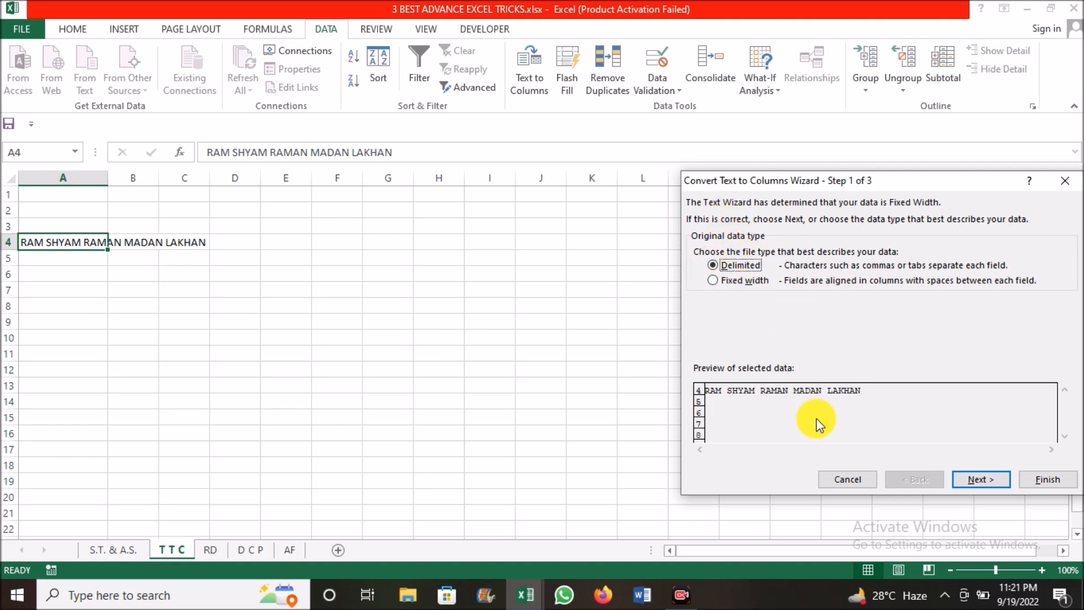
pyautogui.click(980, 480)
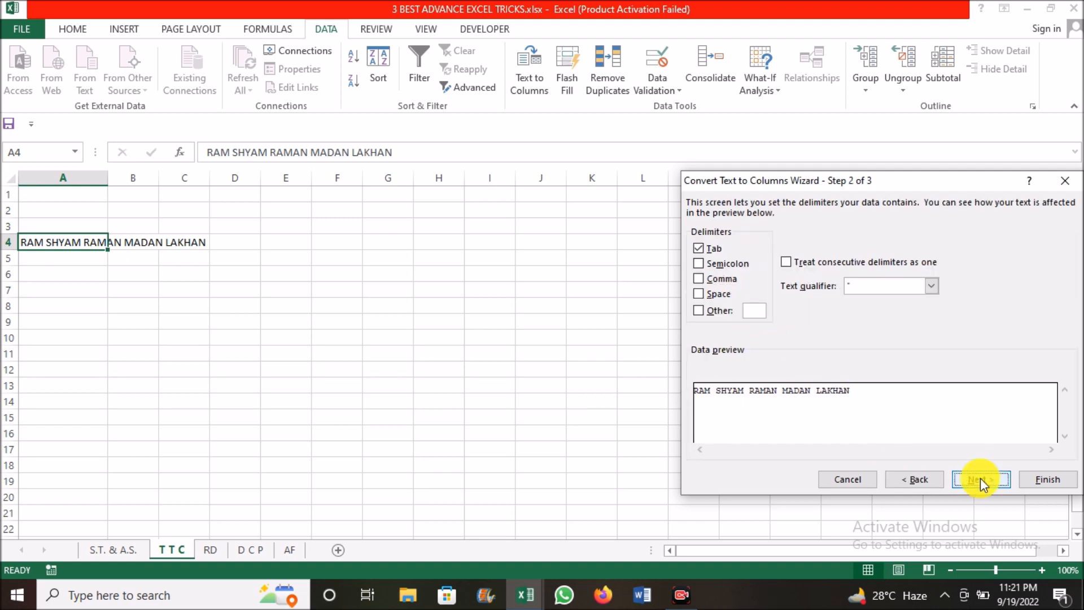
pyautogui.click(706, 254)
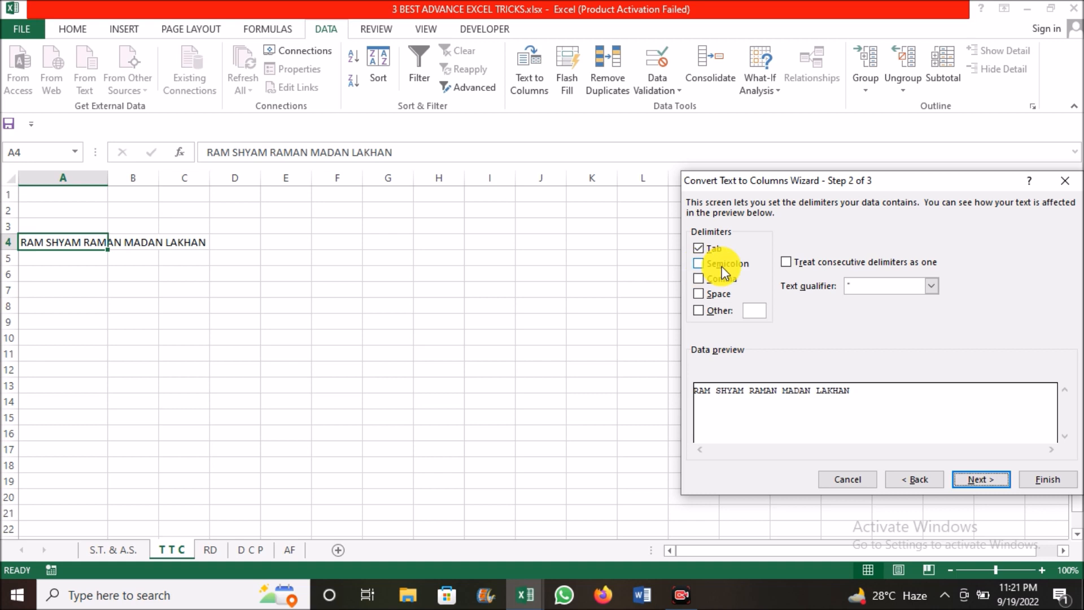
pyautogui.click(699, 295)
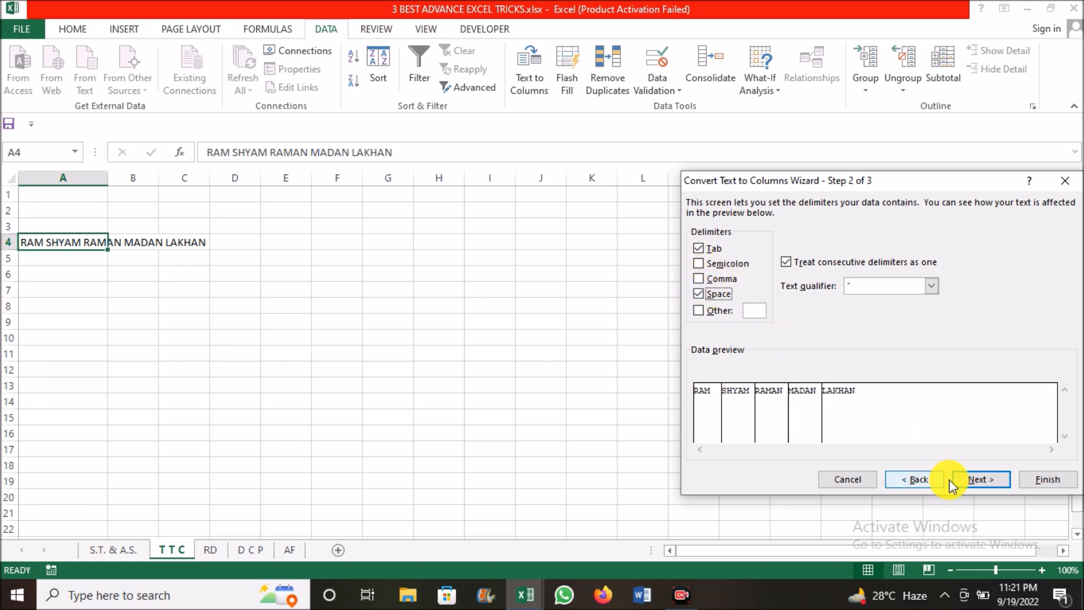
pyautogui.click(974, 479)
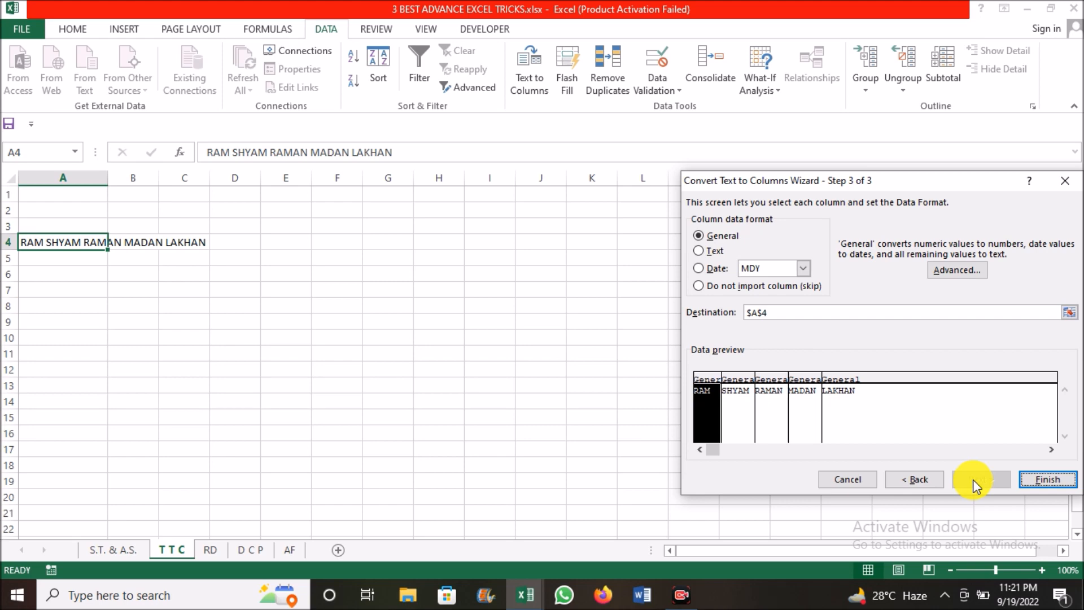
pyautogui.click(1071, 486)
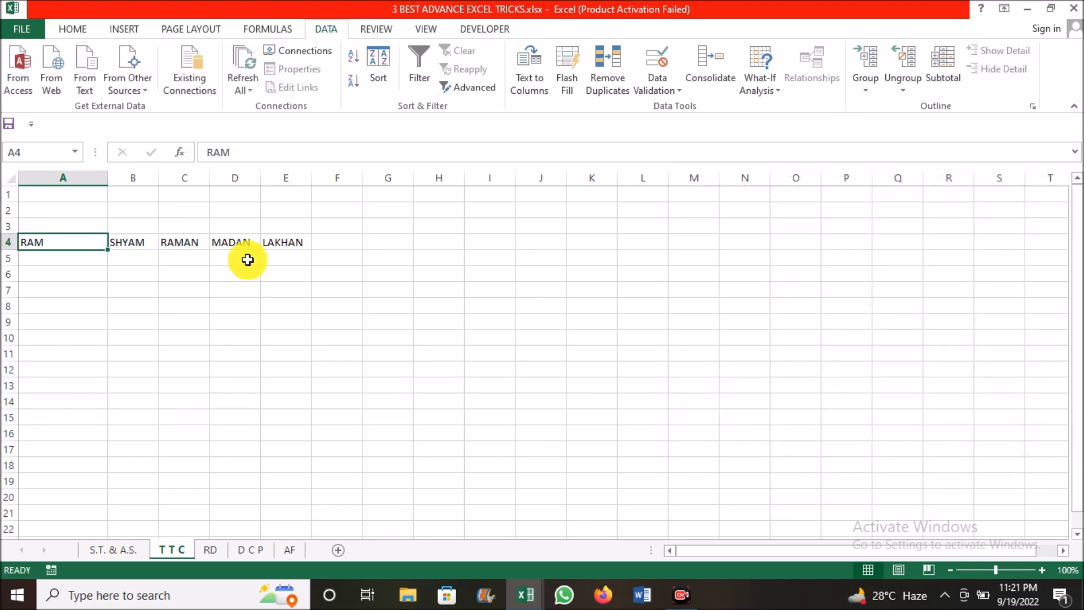
pyautogui.click(133, 254)
pyautogui.click(129, 243)
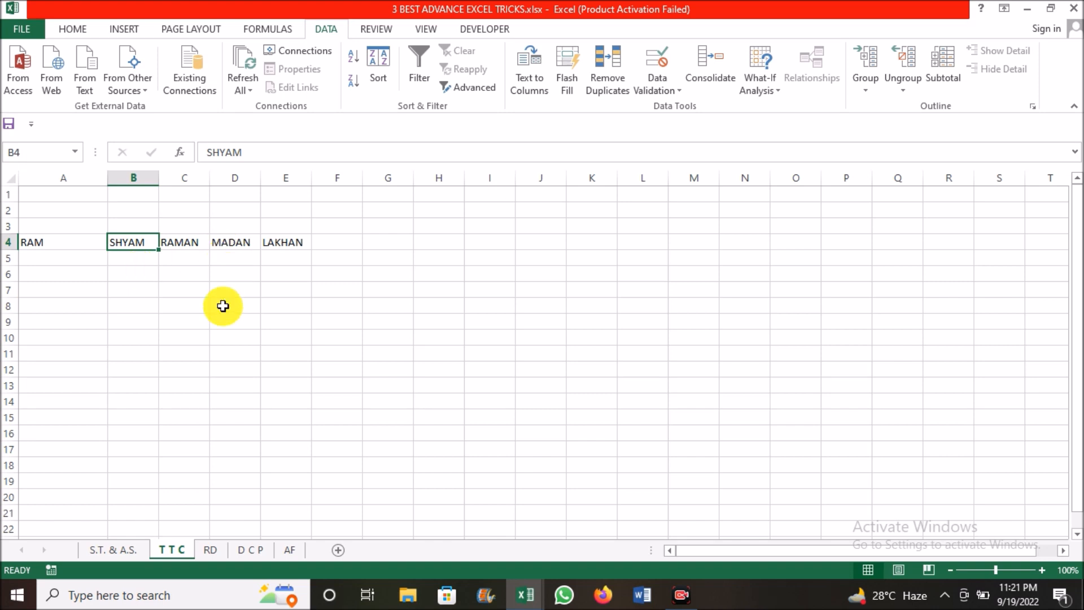
# Examine the list of names in A1:A13 on the RD sheet for repeated entries
pyautogui.click(212, 549)
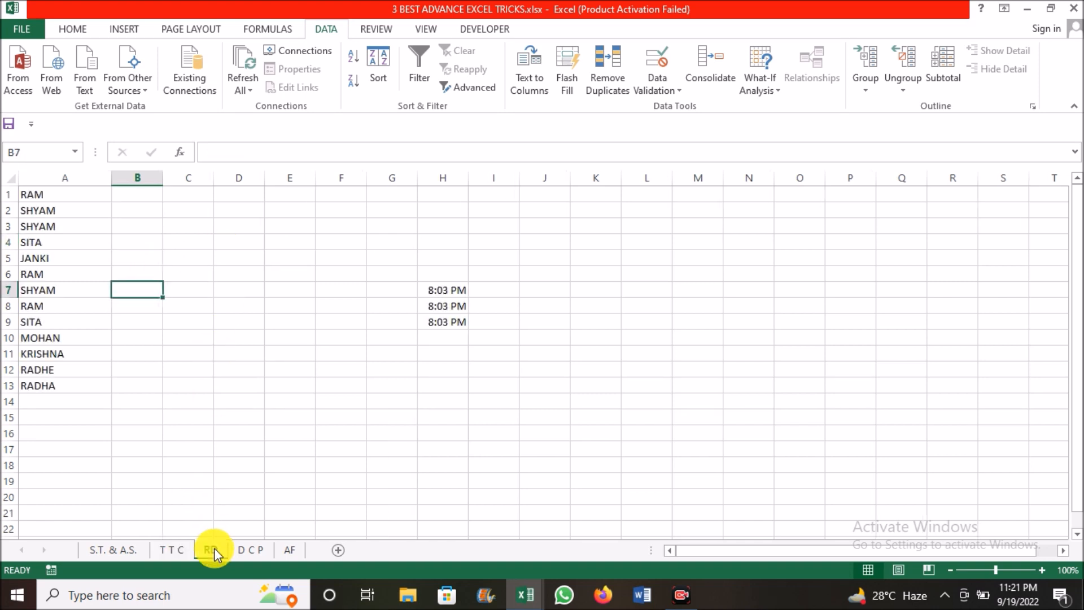
pyautogui.click(85, 226)
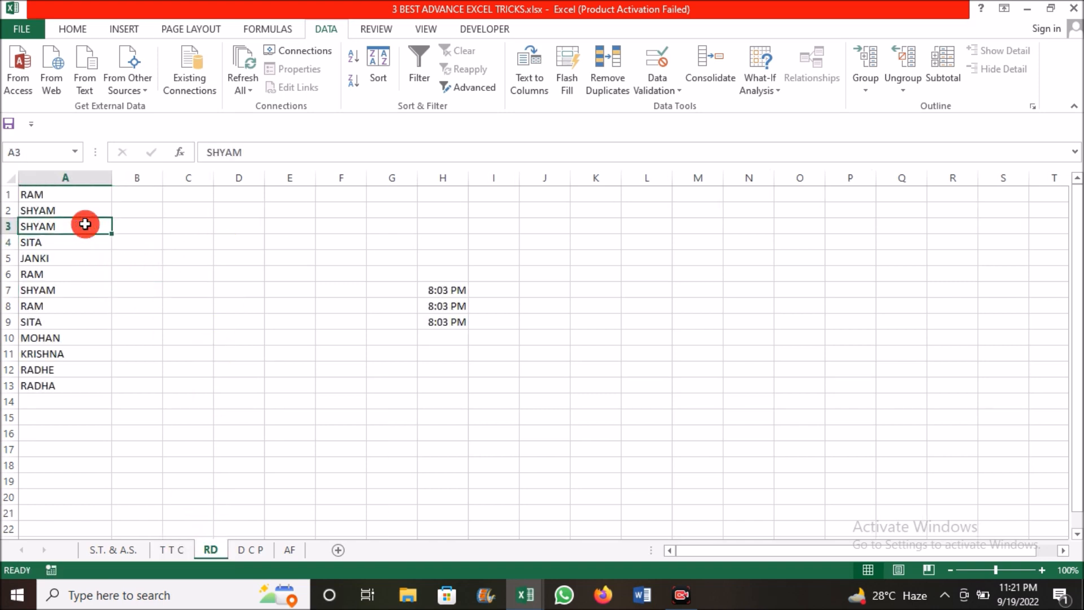
pyautogui.moveTo(58, 193); pyautogui.dragTo(69, 385)
pyautogui.click(53, 226)
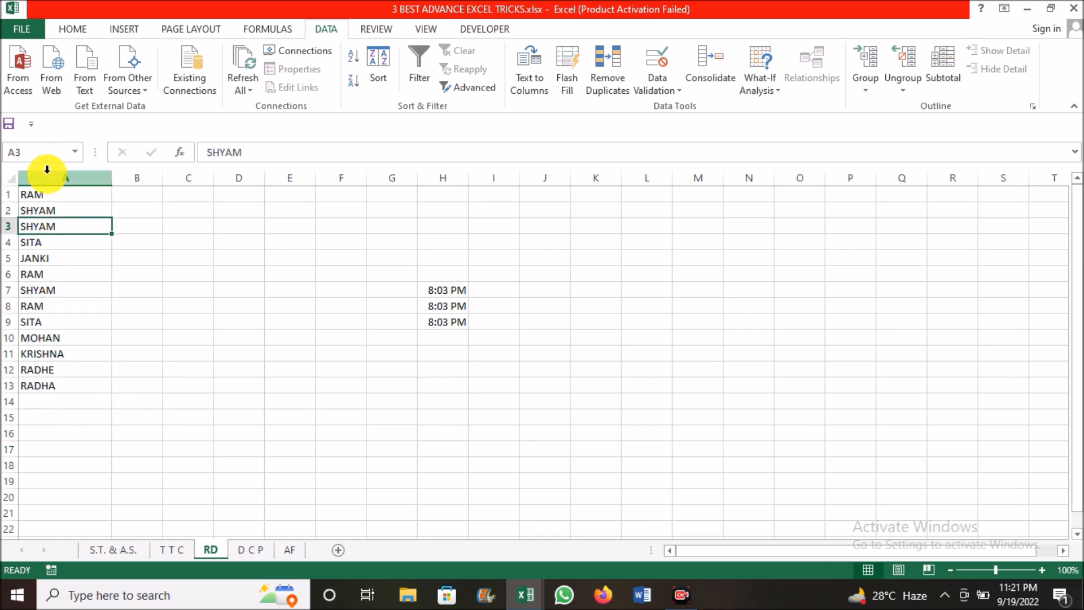
pyautogui.click(48, 195)
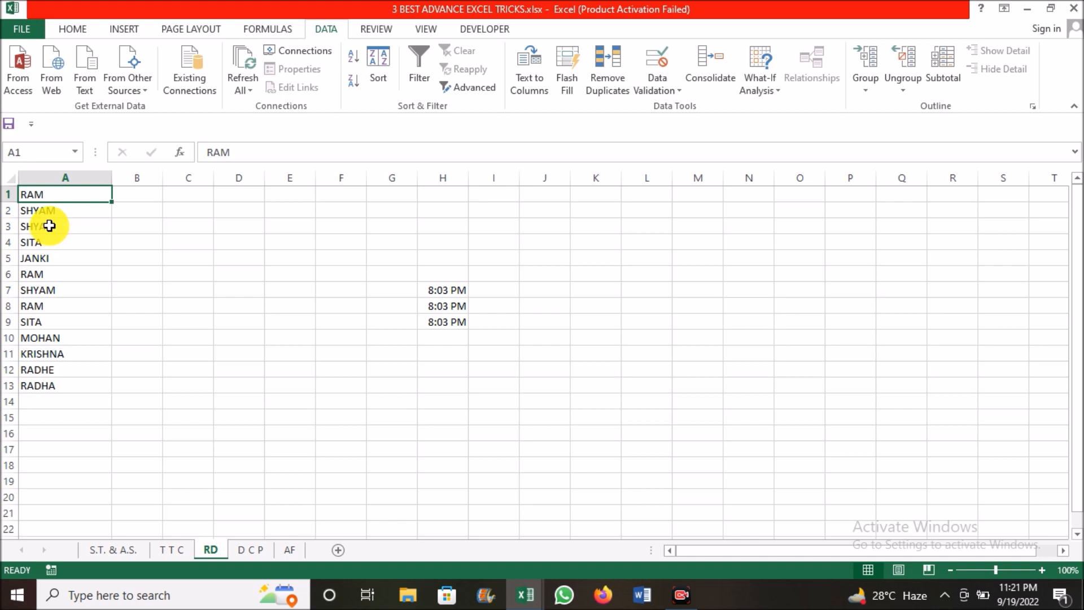
pyautogui.click(50, 226)
pyautogui.click(43, 305)
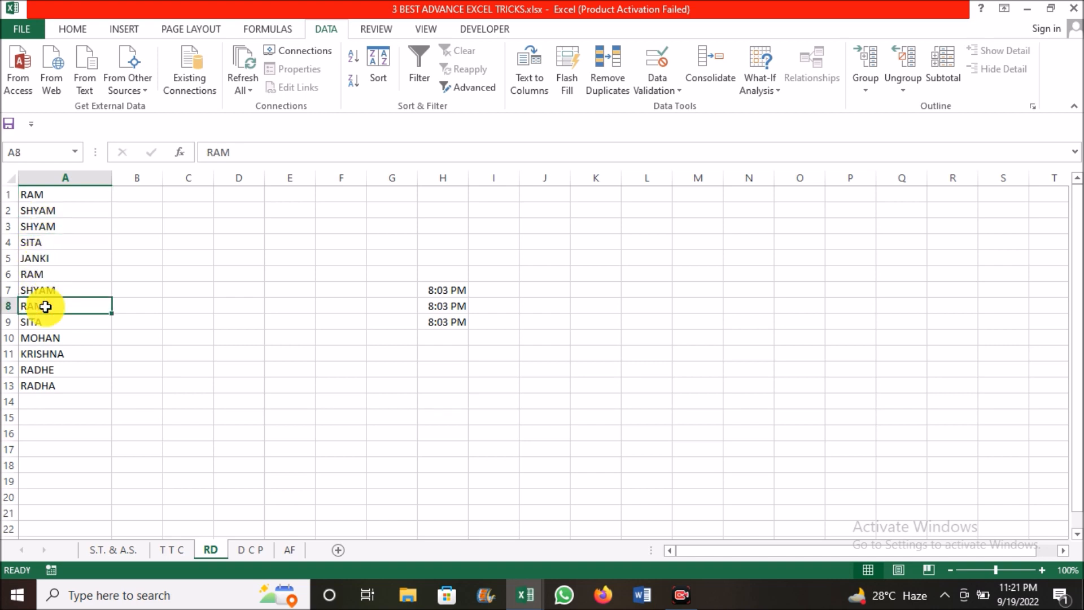
pyautogui.click(61, 241)
pyautogui.moveTo(71, 198); pyautogui.dragTo(77, 382)
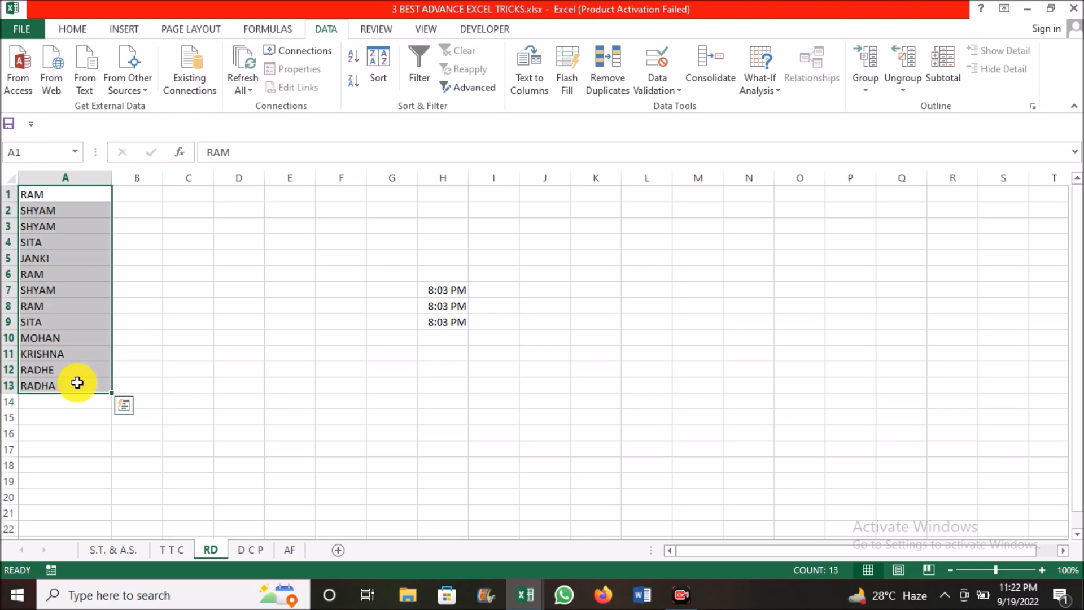
pyautogui.click(65, 326)
pyautogui.moveTo(66, 198); pyautogui.dragTo(61, 382)
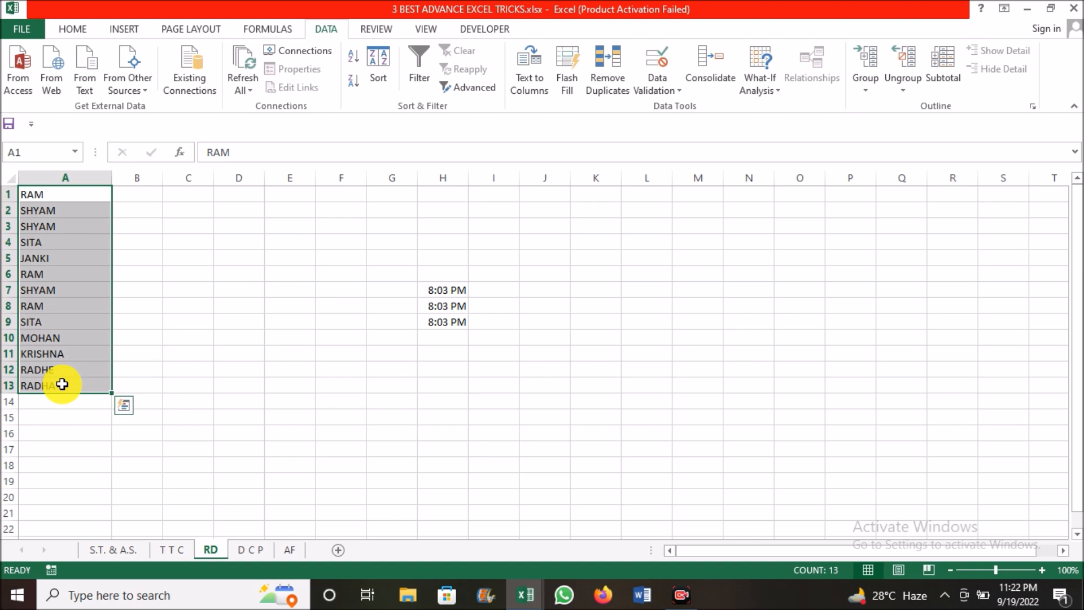
pyautogui.click(63, 338)
pyautogui.hotkey('ctrl', 'a')
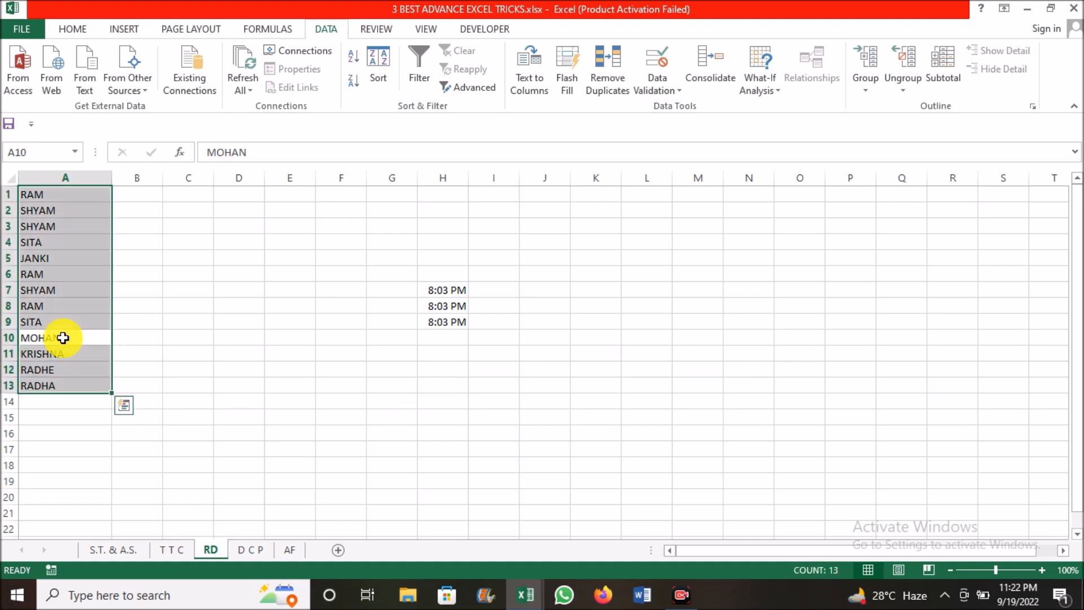
# Remove the duplicate names from A1:A13 on the RD sheet, checking Column A and treating the data as having no headers
pyautogui.click(73, 194)
pyautogui.hotkey('ctrl', 'a')
pyautogui.press('alt')
pyautogui.press('a')
pyautogui.press('m')
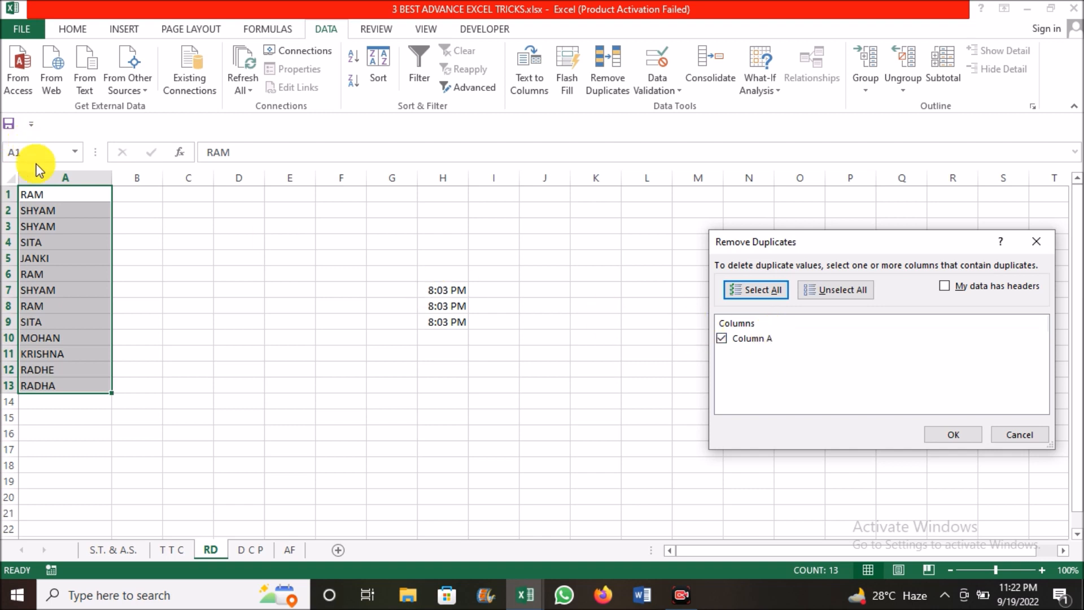
pyautogui.click(972, 436)
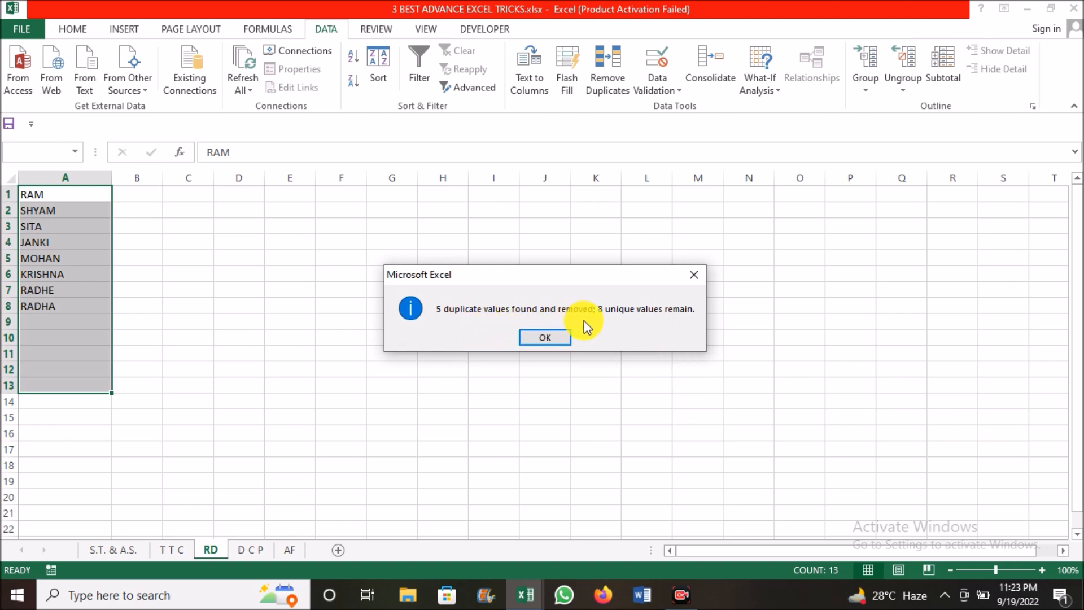
pyautogui.click(543, 339)
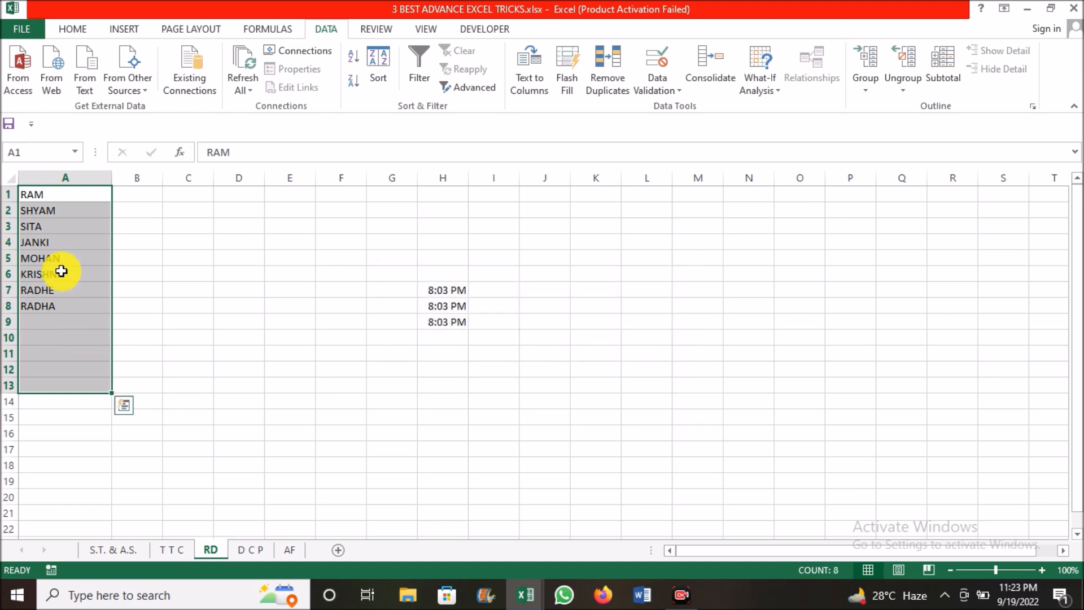
pyautogui.click(68, 226)
pyautogui.click(68, 199)
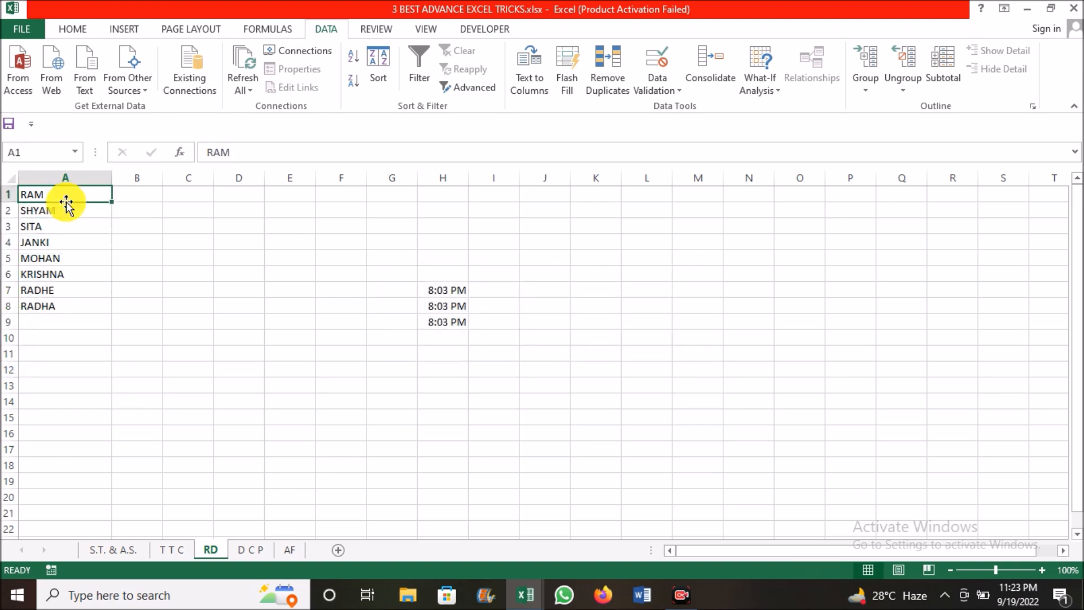
# Clear the old time entries from A1:A7 on the D C P sheet
pyautogui.click(254, 555)
pyautogui.click(75, 240)
pyautogui.click(42, 198)
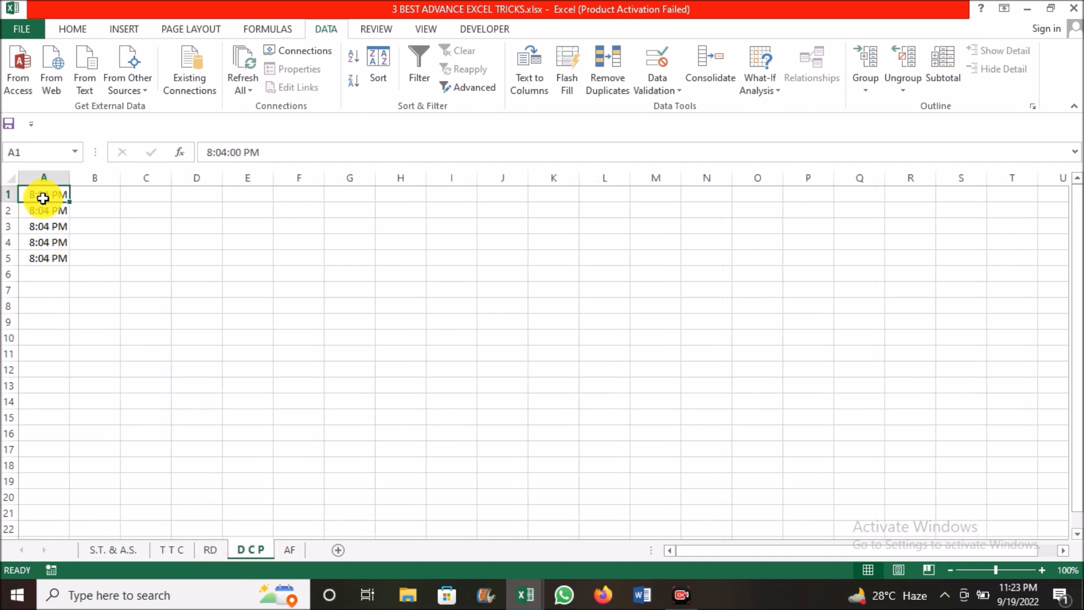
pyautogui.moveTo(41, 199); pyautogui.dragTo(46, 292)
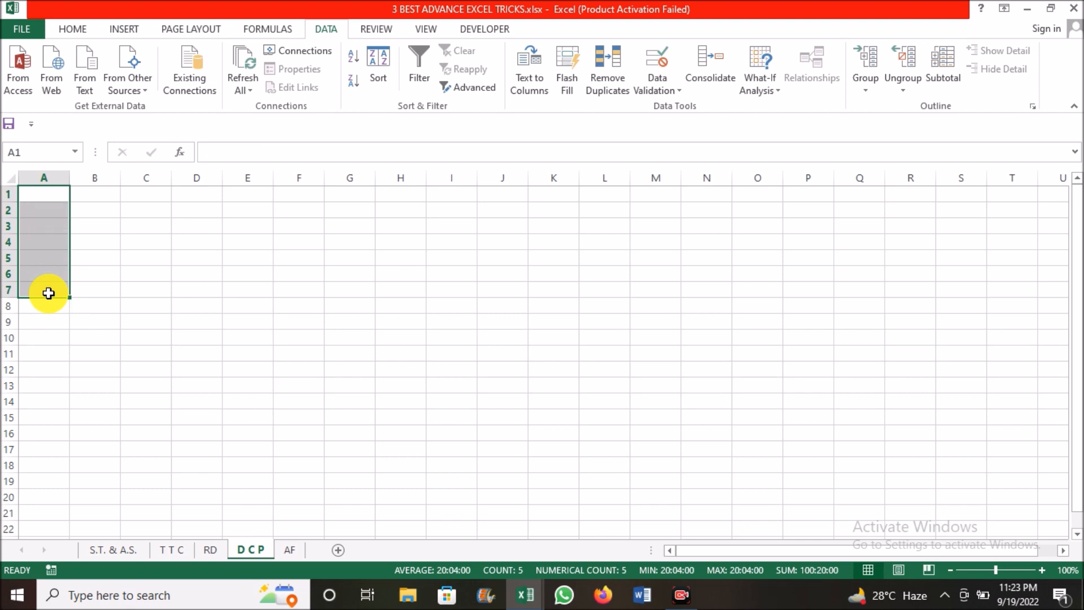
# Fill D4:D7 with sample first names, one per cell, repeating the D4 name in D5
pyautogui.click(194, 241)
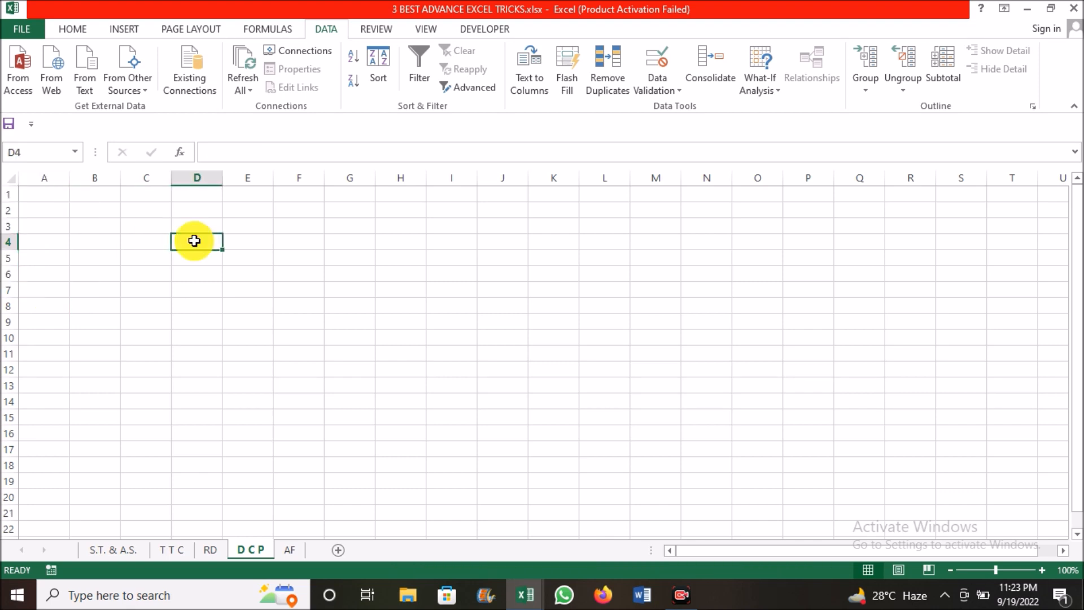
pyautogui.write('RAM')
pyautogui.press('Return')
pyautogui.write('RAM')
pyautogui.press('Return')
pyautogui.write('SHYAM')
pyautogui.press('Return')
pyautogui.write('MADAN')
pyautogui.press('Return')
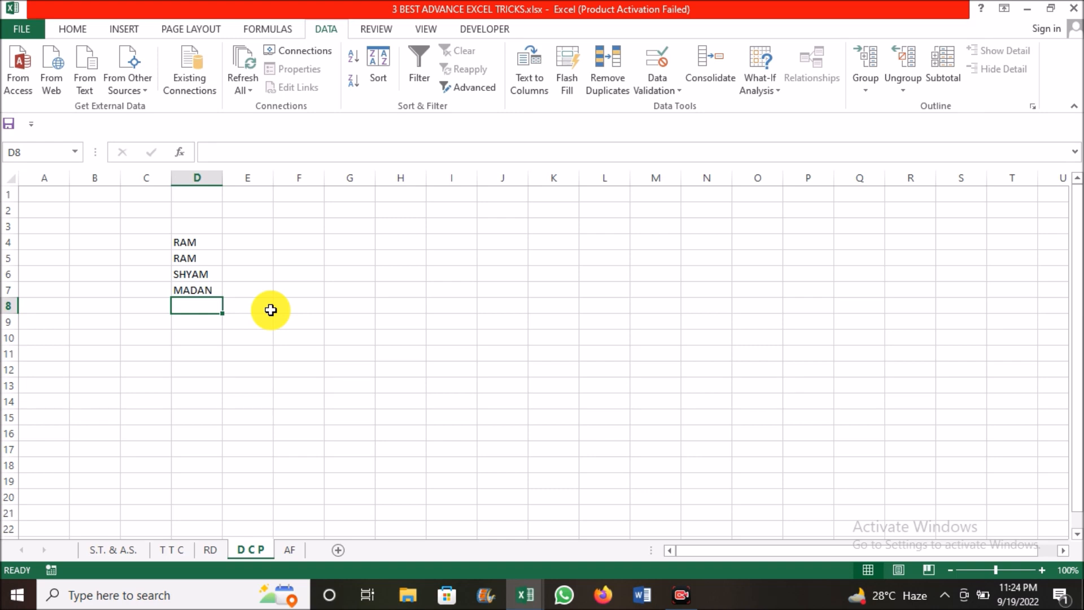
# Copy the name in D7 down into D8:D12, one cell at a time, with Fill Down
pyautogui.hotkey('ctrl', 'd')
pyautogui.press('Down')
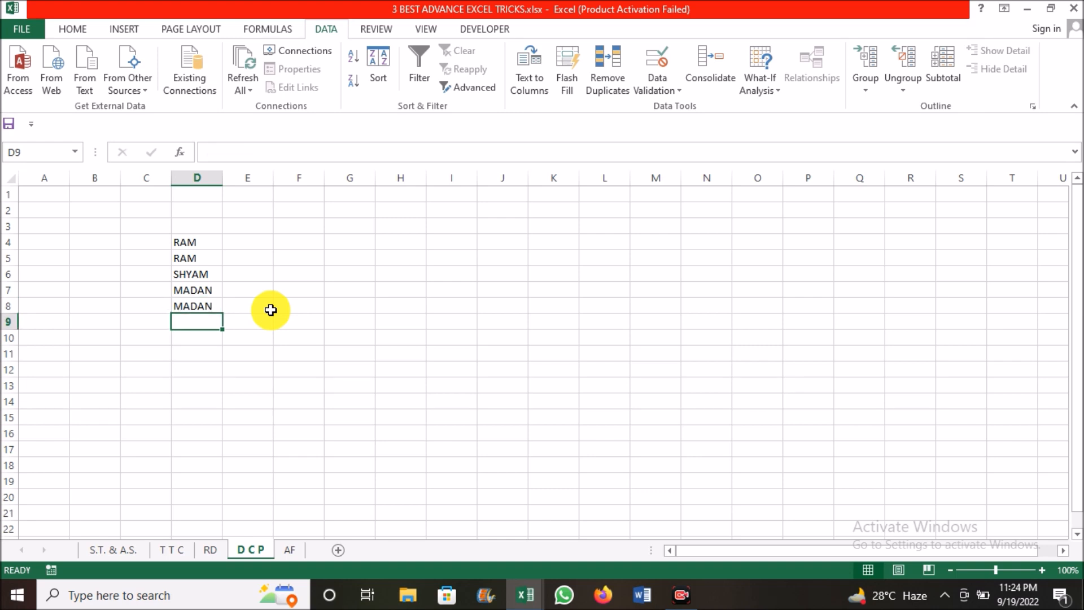
pyautogui.hotkey('ctrl', 'd')
pyautogui.press('Down')
pyautogui.hotkey('ctrl', 'd')
pyautogui.press('Down')
pyautogui.hotkey('ctrl', 'd')
pyautogui.press('Down')
pyautogui.hotkey('ctrl', 'd')
# Insert the current time as a fixed value in cell F11
pyautogui.press('Right')
pyautogui.press('Up')
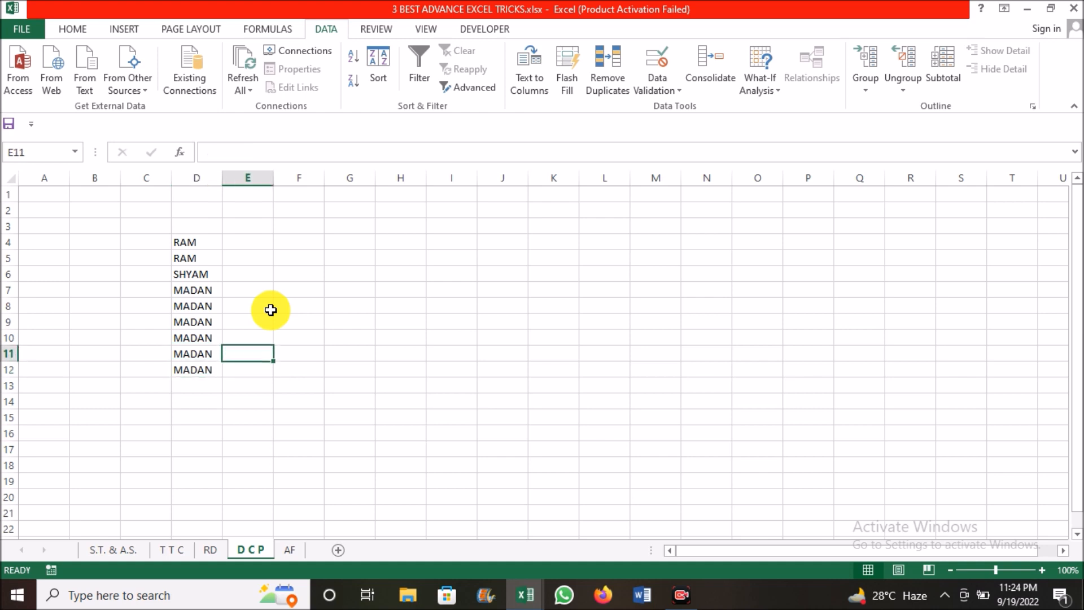
pyautogui.press('Right')
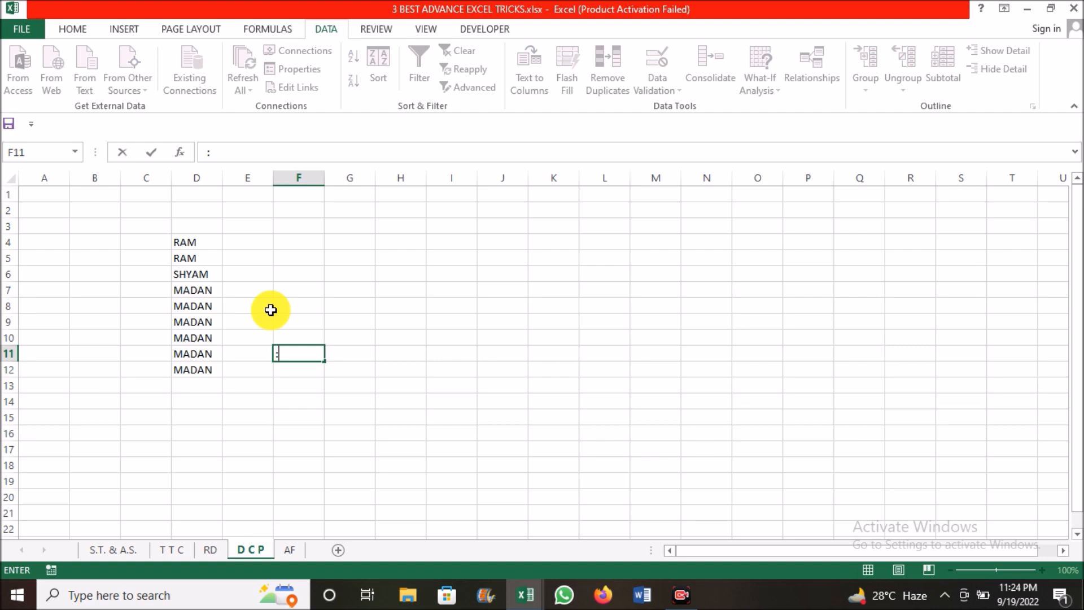
pyautogui.hotkey('ctrl', 'shift', ';')
pyautogui.press('Return')
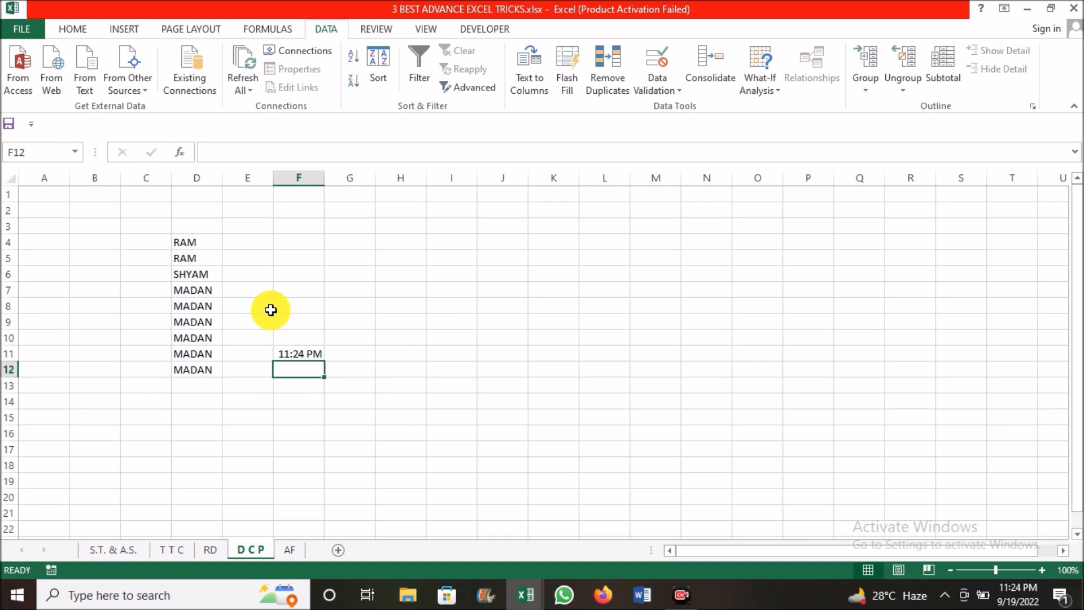
# Copy the time in F11 down into F12:F14, one cell at a time, with Fill Down
pyautogui.hotkey('ctrl', 'd')
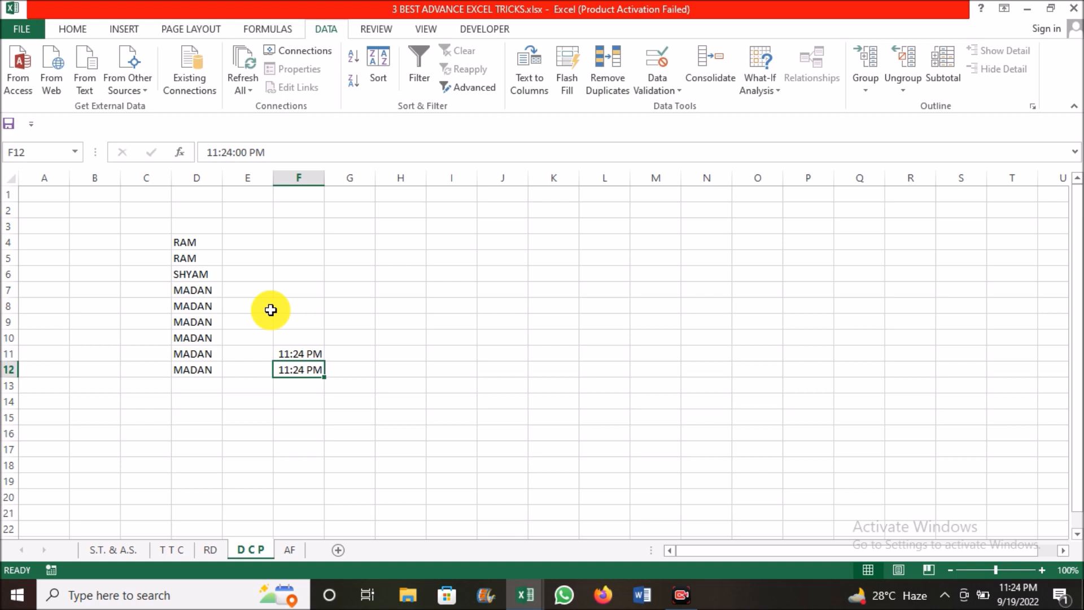
pyautogui.press('Down')
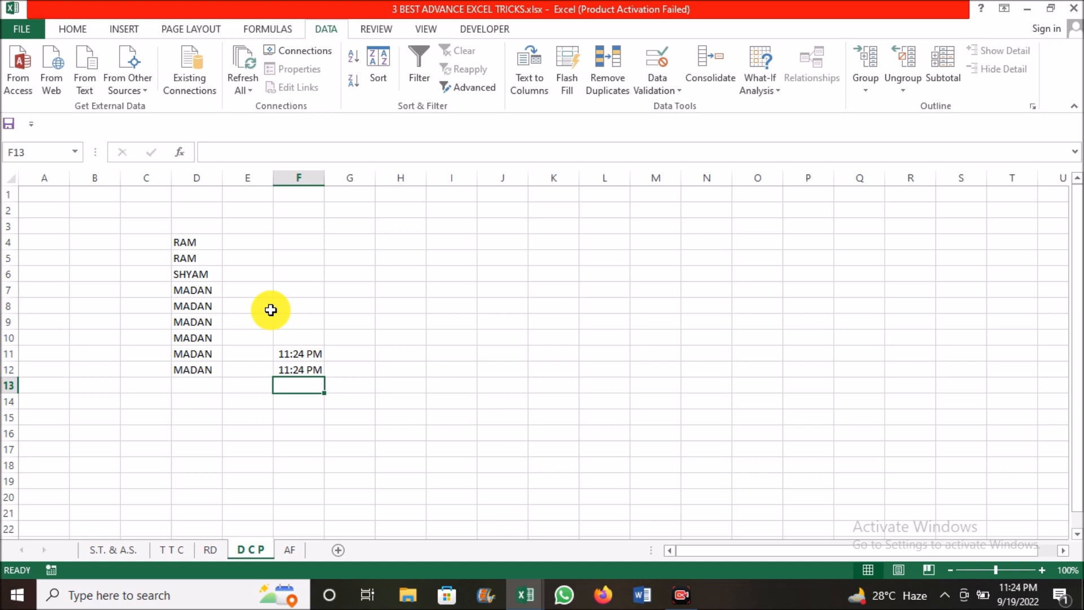
pyautogui.hotkey('ctrl', 'd')
pyautogui.press('Down')
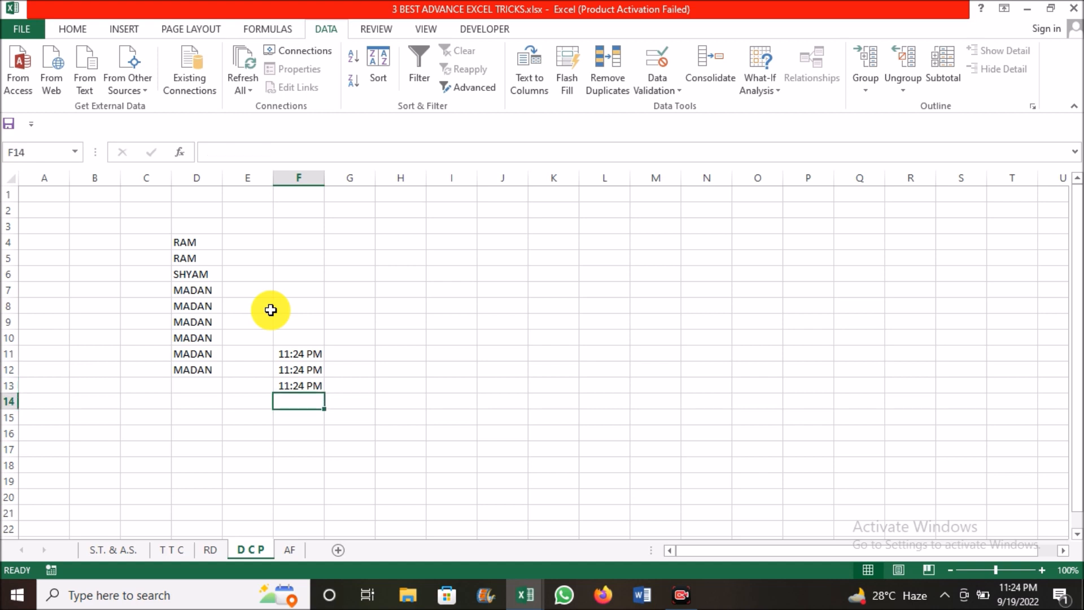
pyautogui.hotkey('ctrl', 'd')
pyautogui.click(335, 380)
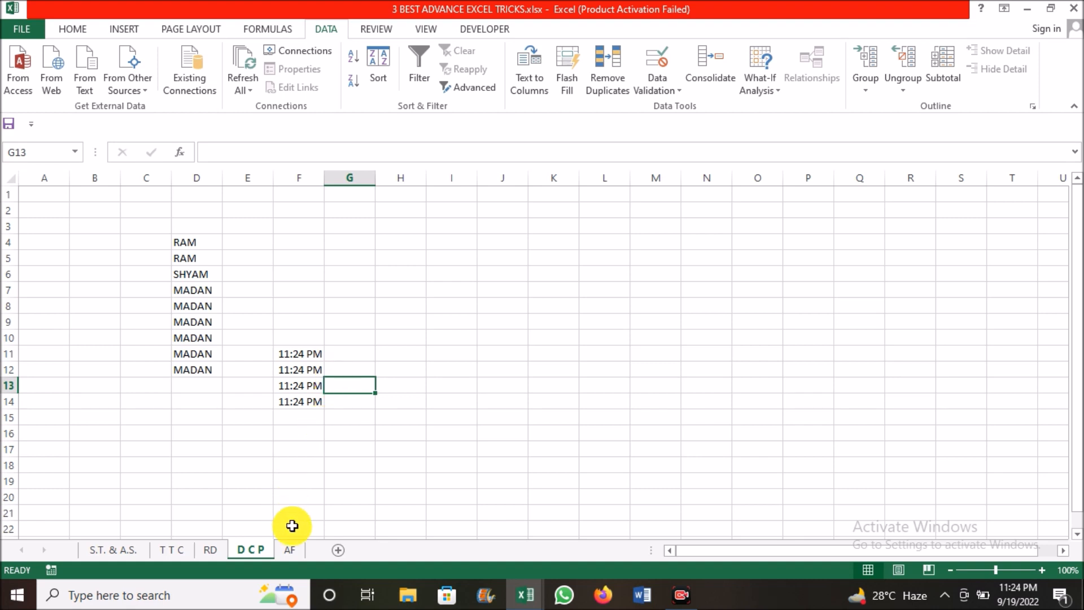
# Open the AF sheet and delete the ITEMS column from the employee table
pyautogui.click(291, 551)
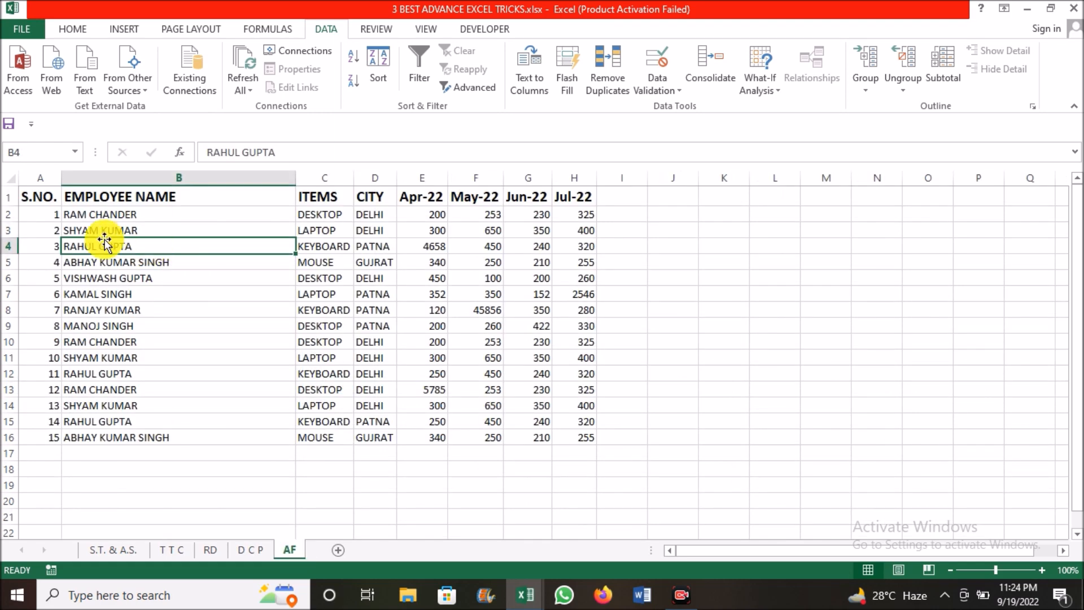
pyautogui.click(149, 276)
pyautogui.click(121, 228)
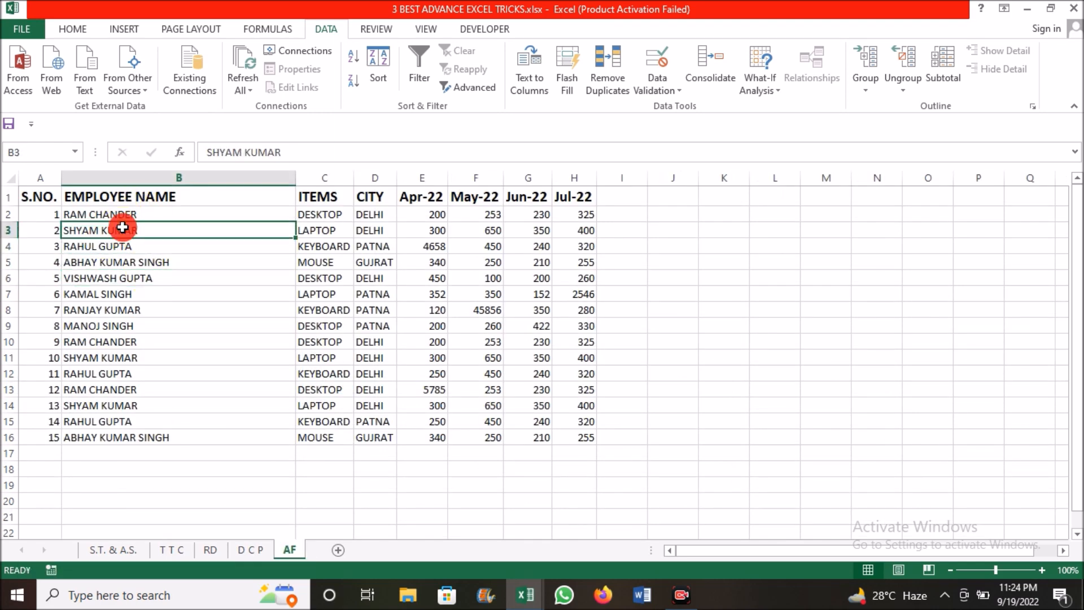
pyautogui.moveTo(121, 213); pyautogui.dragTo(307, 384)
pyautogui.click(148, 214)
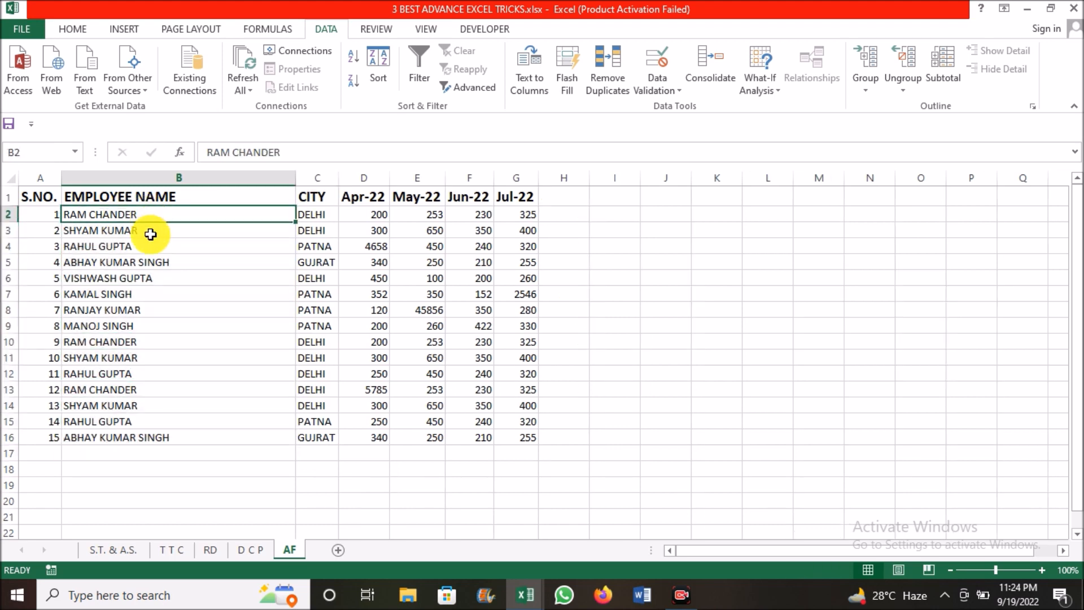
# Replace the employee name in B3 with the third name from the pick list of the column's existing entries
pyautogui.click(150, 233)
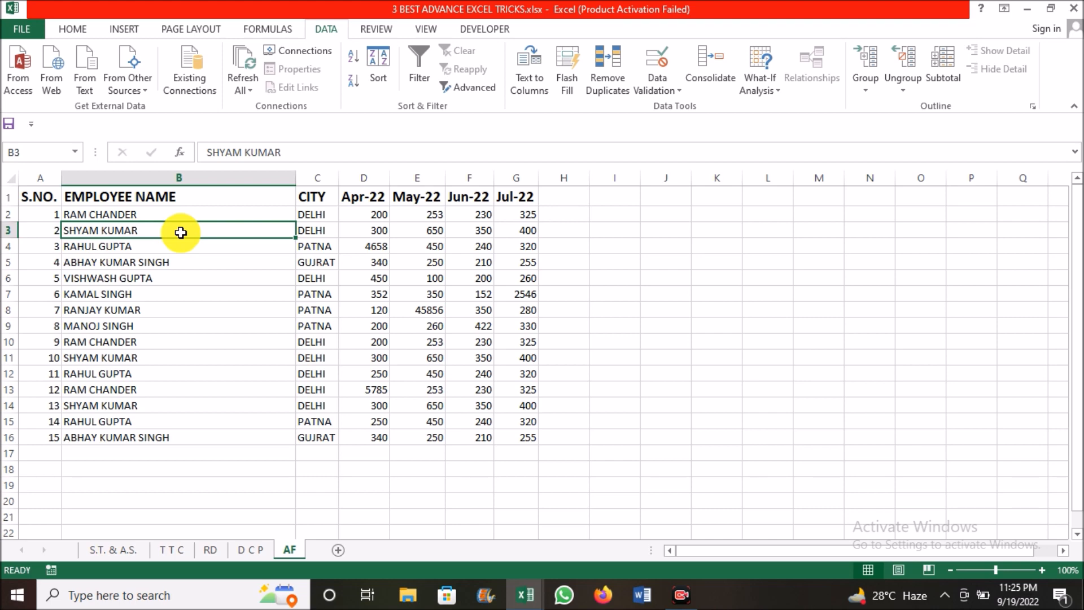
pyautogui.hotkey('alt', 'Down')
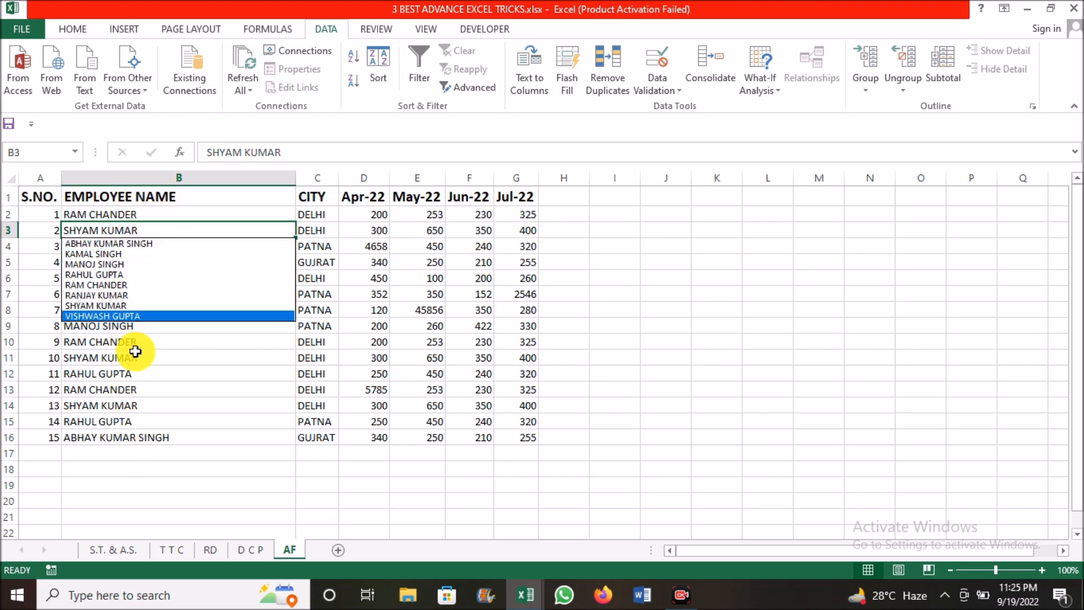
pyautogui.press('Up')
pyautogui.press('Up')
pyautogui.press('Up')
pyautogui.press('Up')
pyautogui.press('Up')
pyautogui.press('Up')
pyautogui.press('Up')
pyautogui.press('Down')
pyautogui.press('Down')
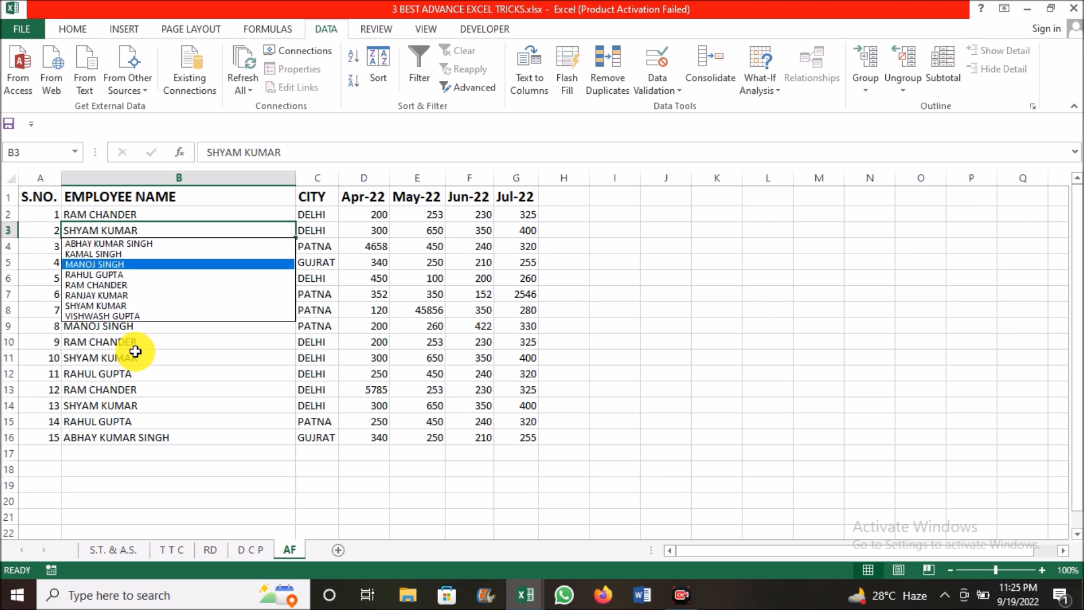
pyautogui.press('Return')
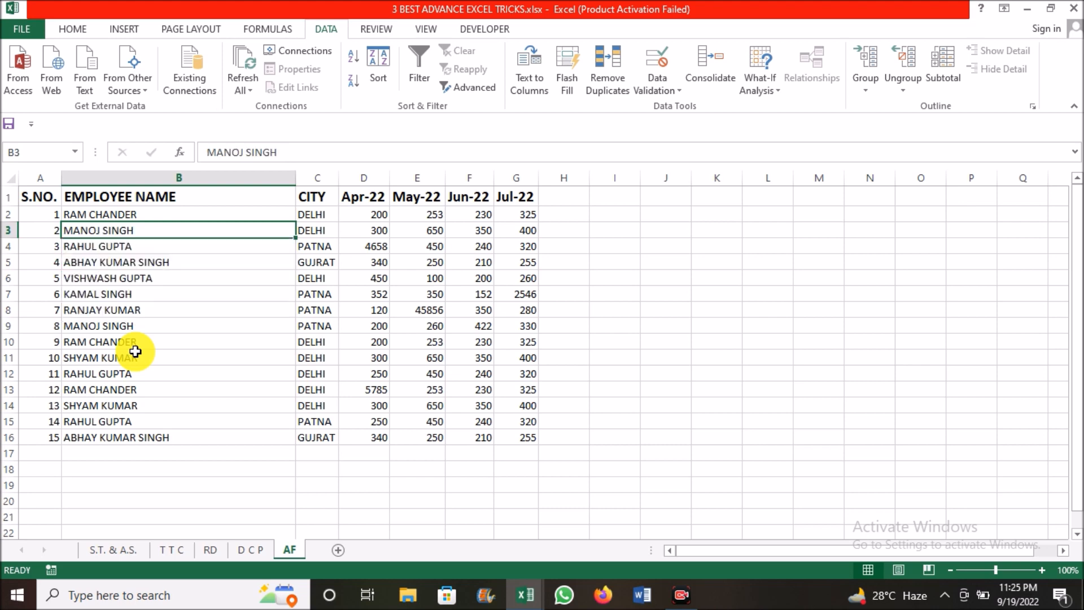
# Replace the employee name in B10 with the same name as in B8, chosen from the column's pick list
pyautogui.press('Down')
pyautogui.press('Down')
pyautogui.press('Down')
pyautogui.press('Down')
pyautogui.press('Down')
pyautogui.press('Down')
pyautogui.press('Down')
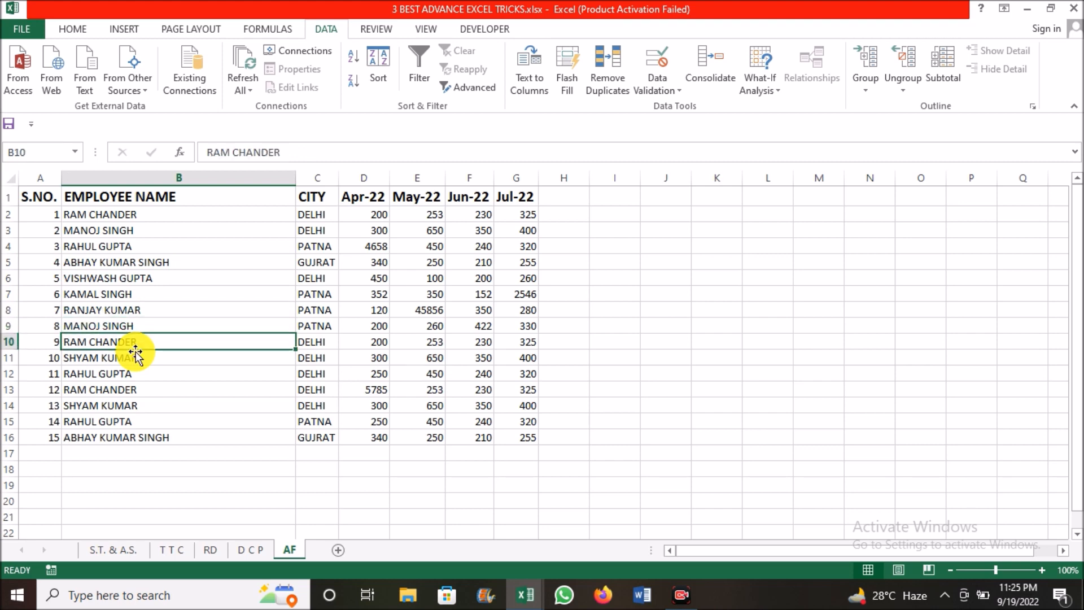
pyautogui.hotkey('alt', 'Down')
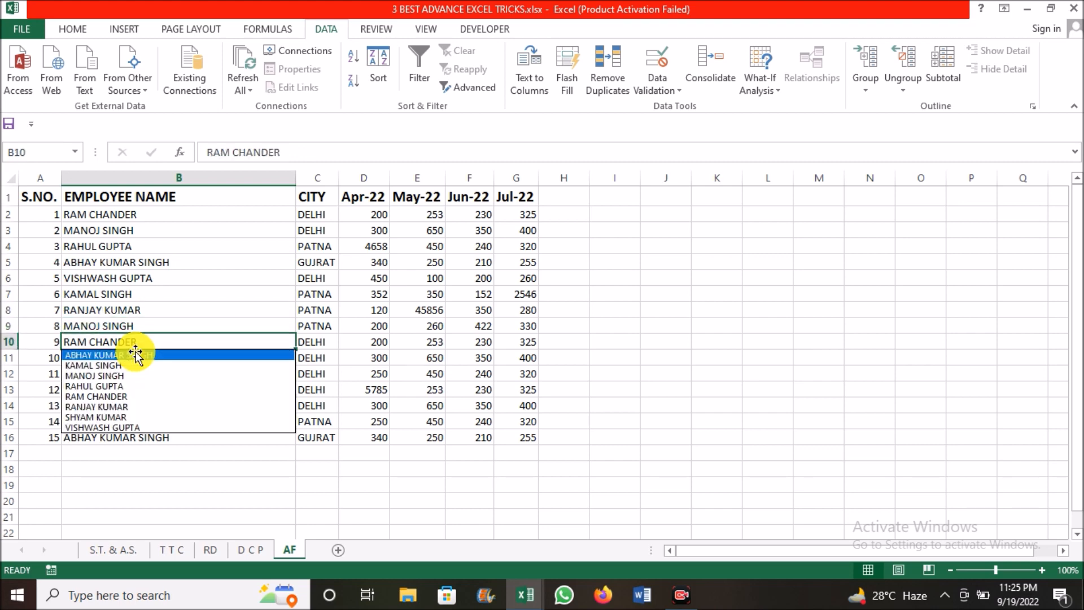
pyautogui.press('Down')
pyautogui.press('Down')
pyautogui.press('Down')
pyautogui.press('Down')
pyautogui.press('Down')
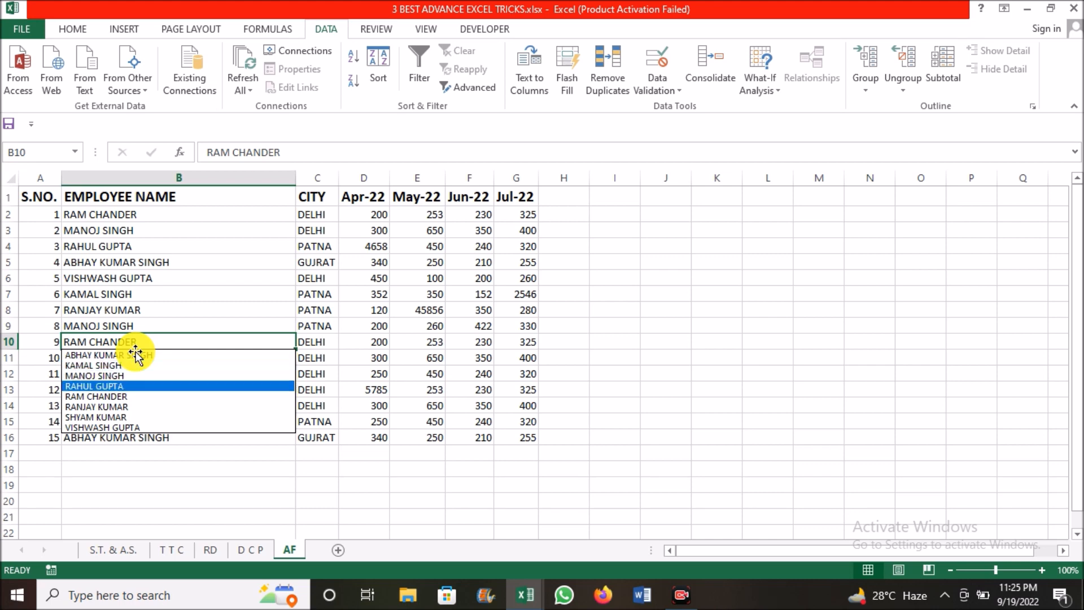
pyautogui.press('Return')
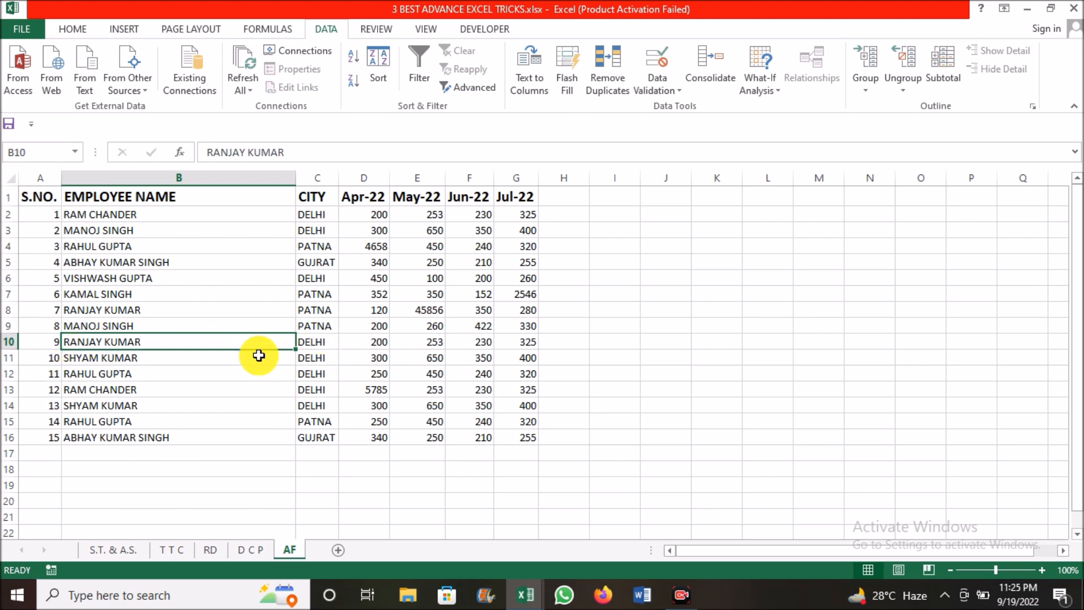
# Replace the employee name in B15 with the same name as in B7, chosen from the column's pick list
pyautogui.press('Down')
pyautogui.press('Down')
pyautogui.press('Down')
pyautogui.press('Down')
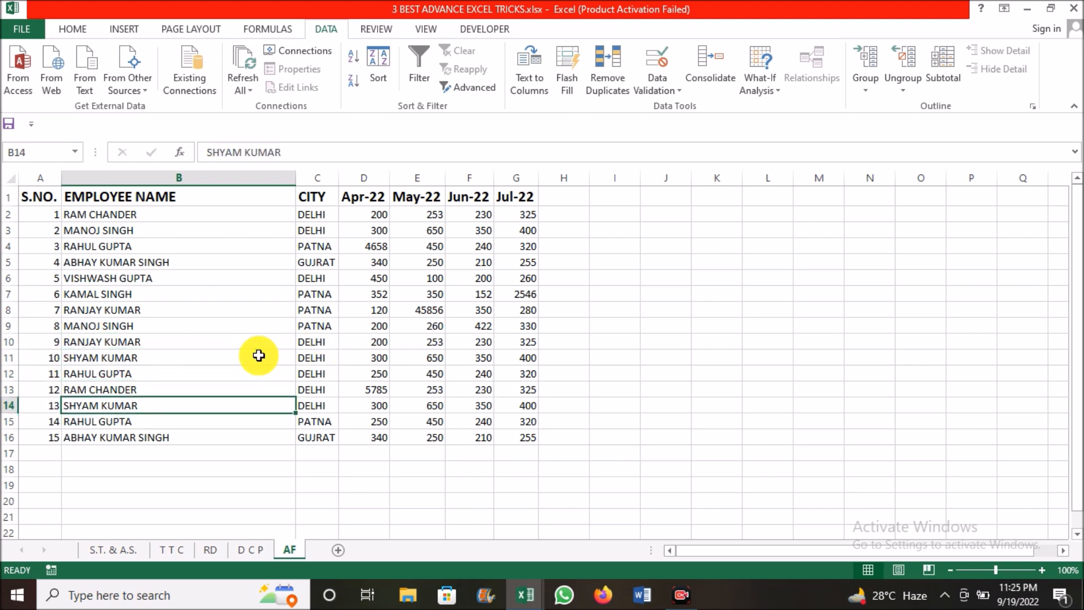
pyautogui.press('Down')
pyautogui.hotkey('alt', 'Down')
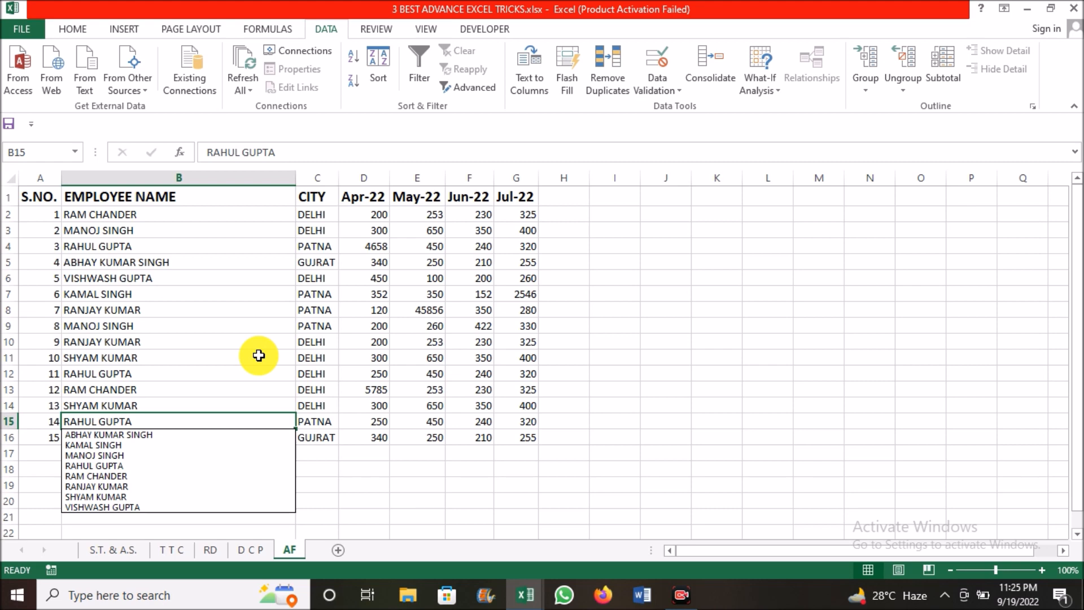
pyautogui.press('Down')
pyautogui.press('Down')
pyautogui.press('Down')
pyautogui.press('Down')
pyautogui.press('Up')
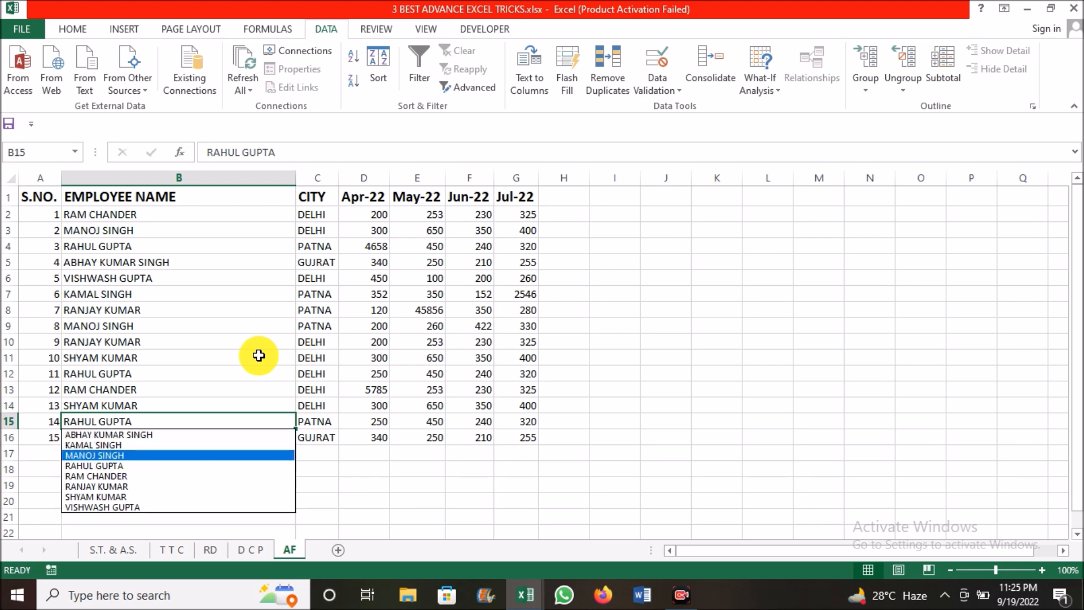
pyautogui.press('Up')
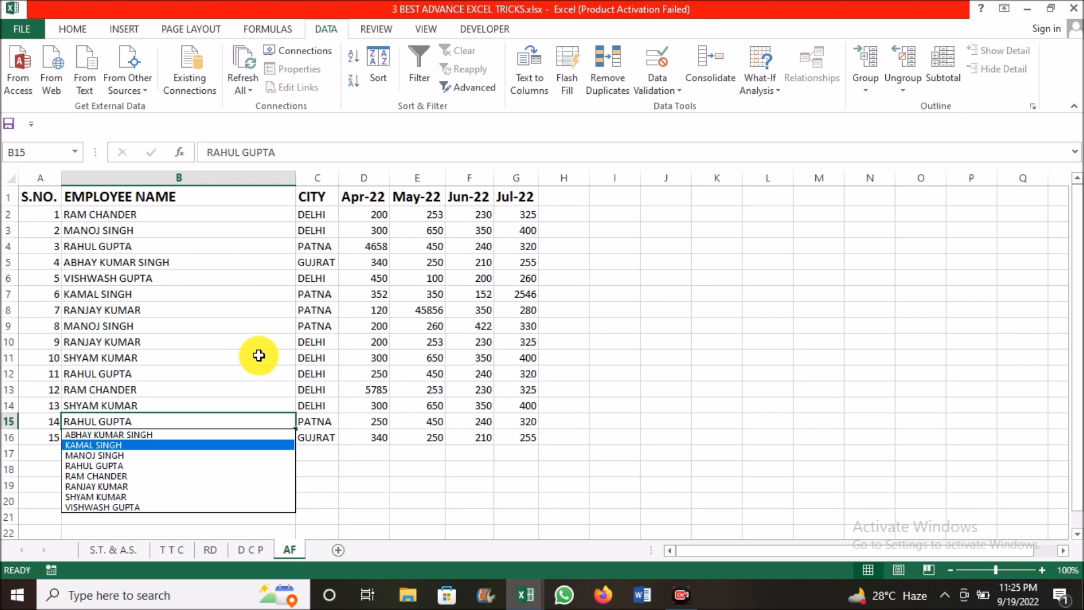
pyautogui.press('Return')
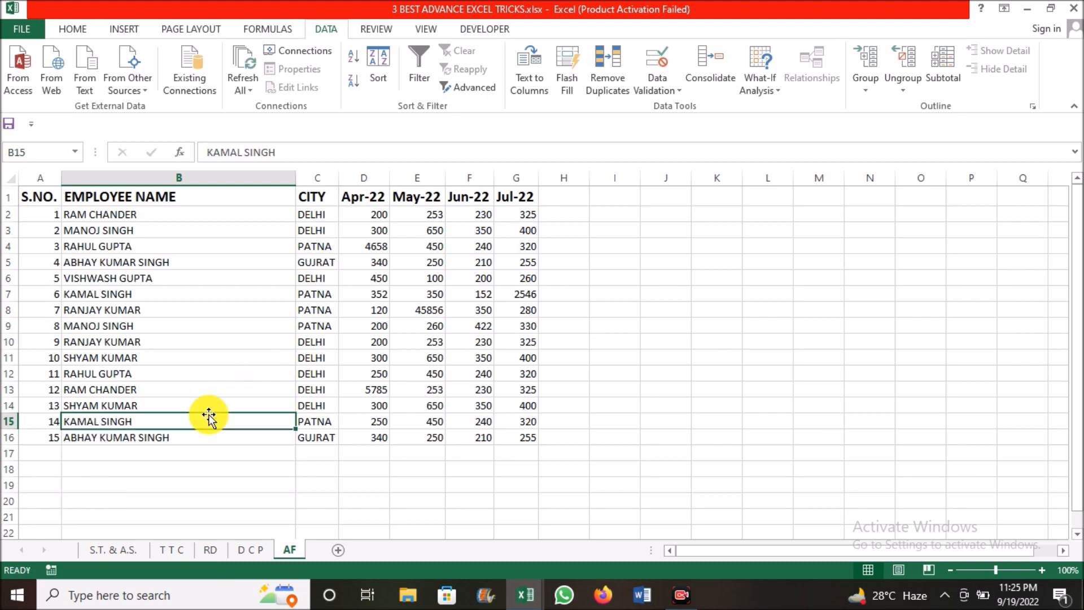
pyautogui.click(431, 392)
pyautogui.click(250, 322)
pyautogui.click(123, 307)
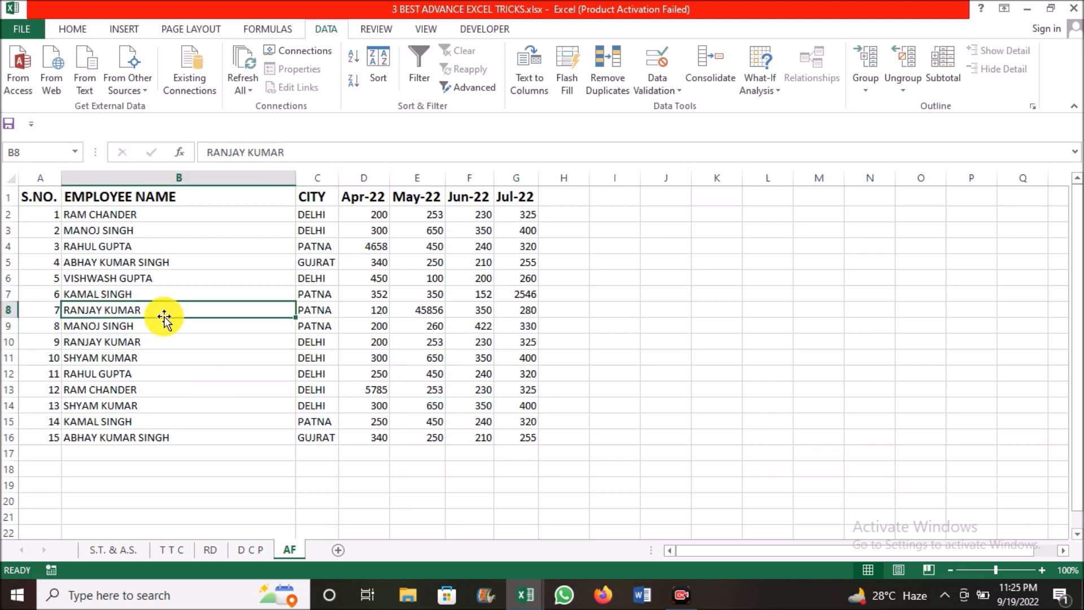
# On the S.T. & A.S. sheet, set the PARTICULAR filter to show all entries, both EXPENCES and INCOME
pyautogui.click(113, 549)
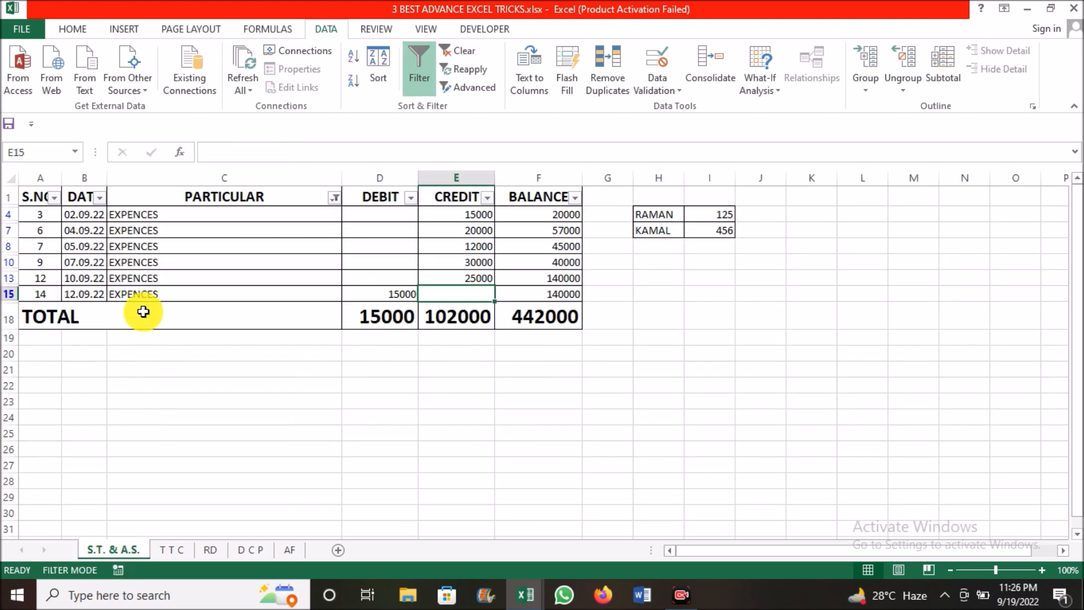
pyautogui.click(171, 214)
pyautogui.click(335, 197)
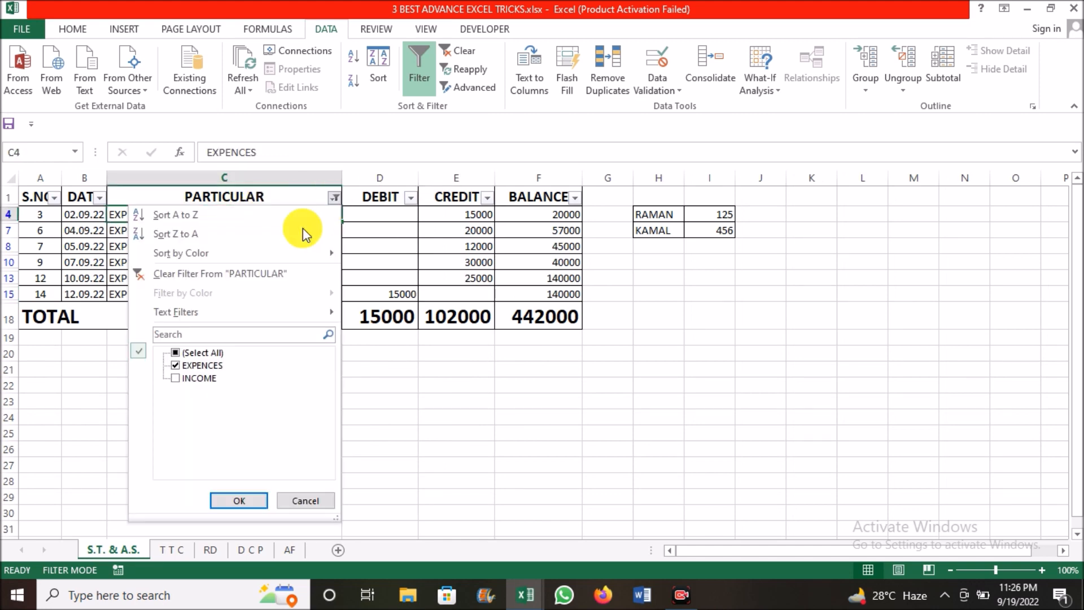
pyautogui.click(175, 353)
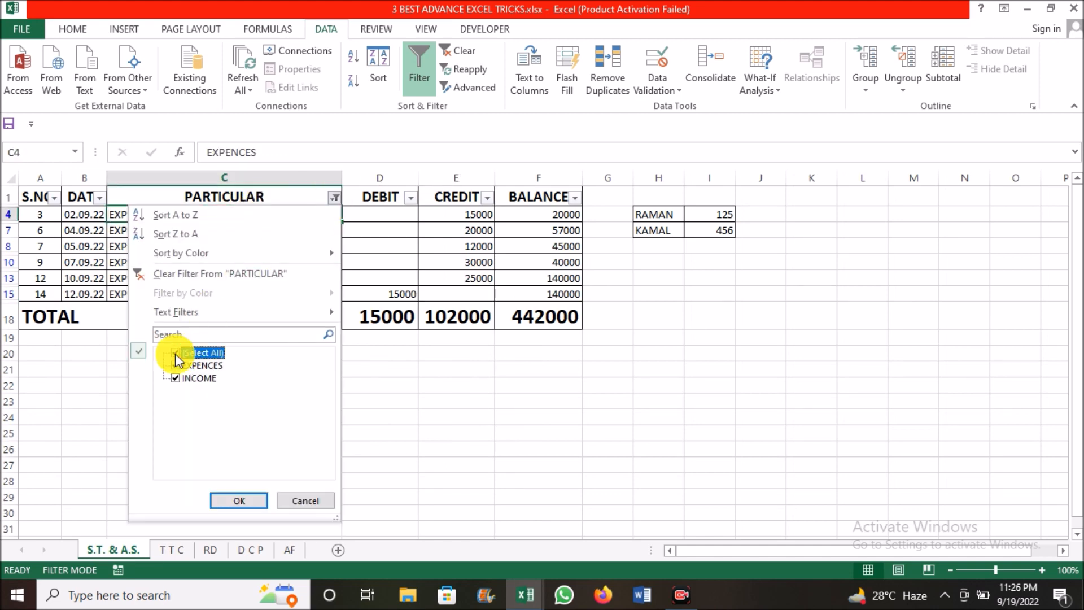
pyautogui.click(251, 501)
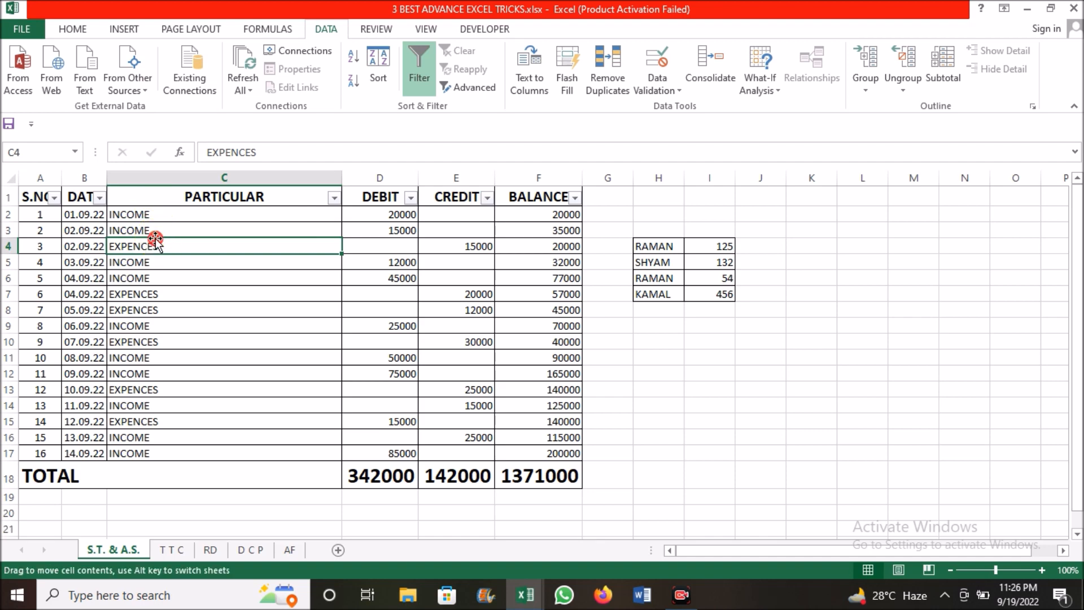
# Change the PARTICULAR entry in C14 to EXPENCES using the pick list of the column's existing entries
pyautogui.click(150, 290)
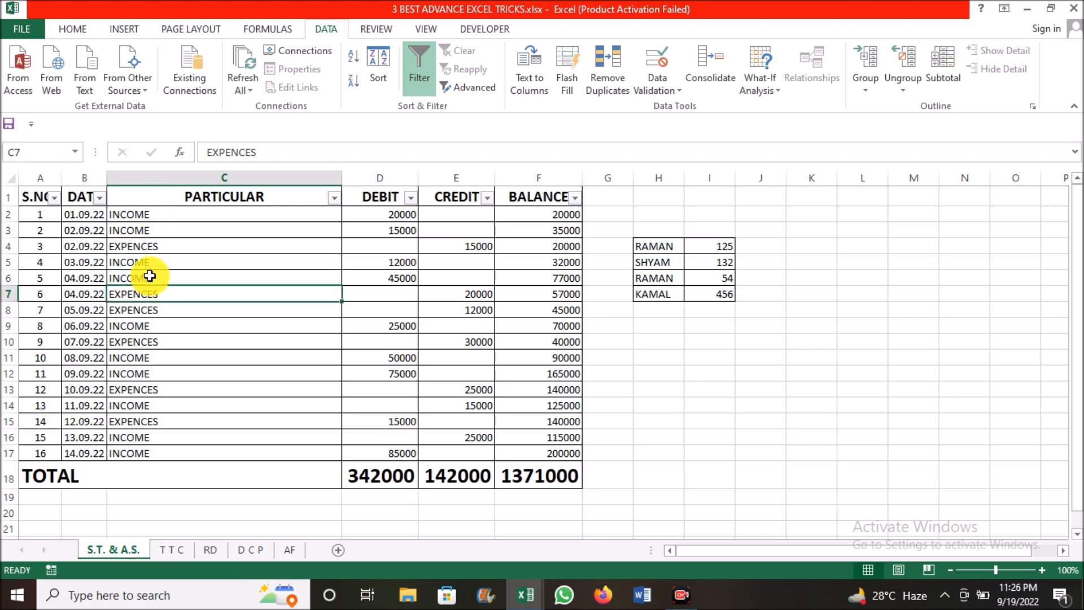
pyautogui.click(144, 220)
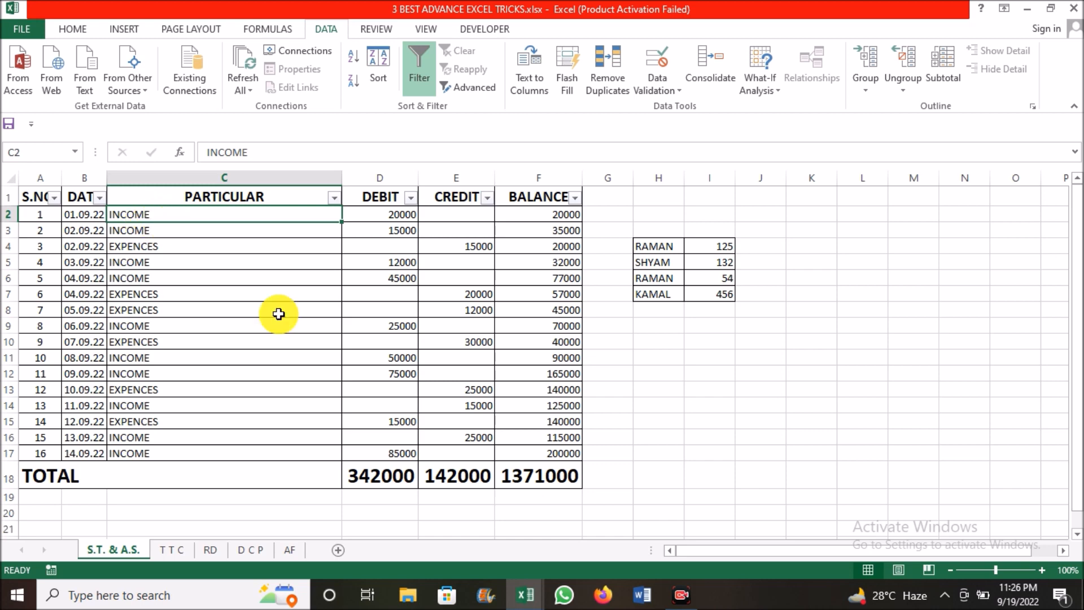
pyautogui.click(481, 406)
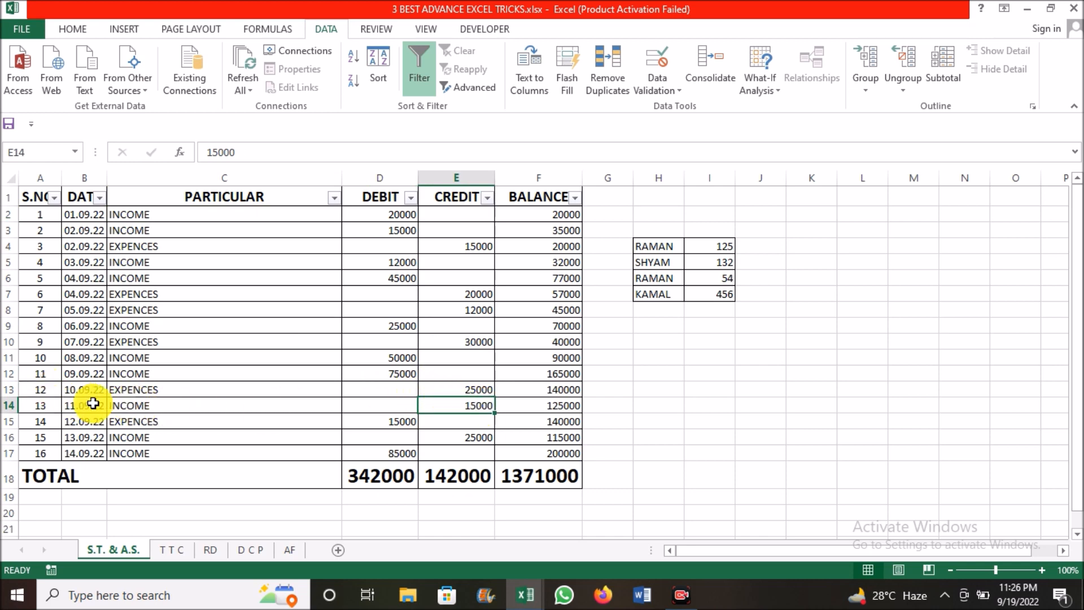
pyautogui.click(121, 409)
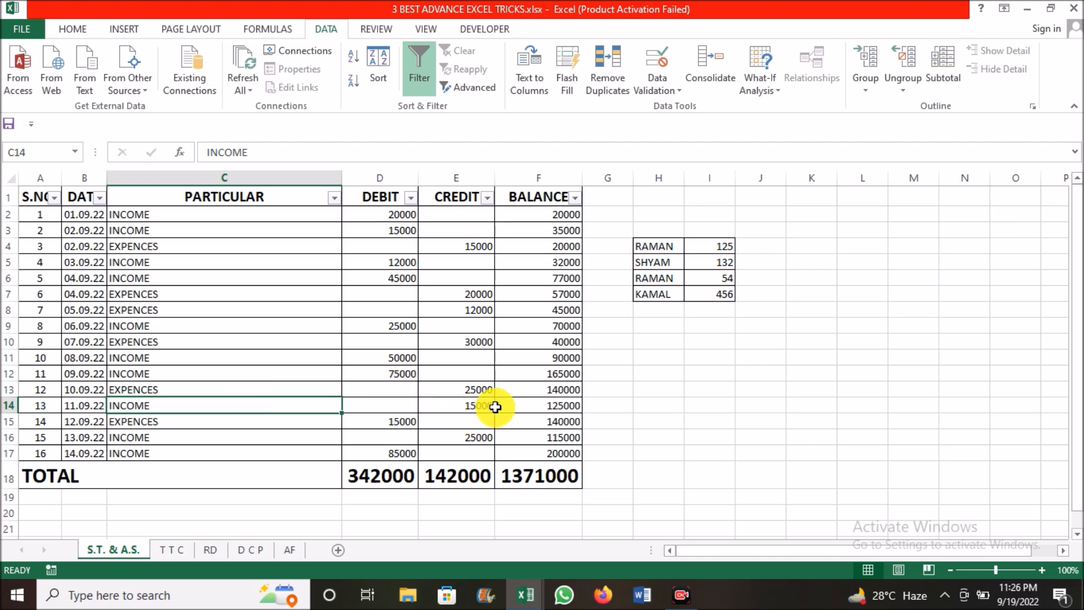
pyautogui.hotkey('alt', 'Down')
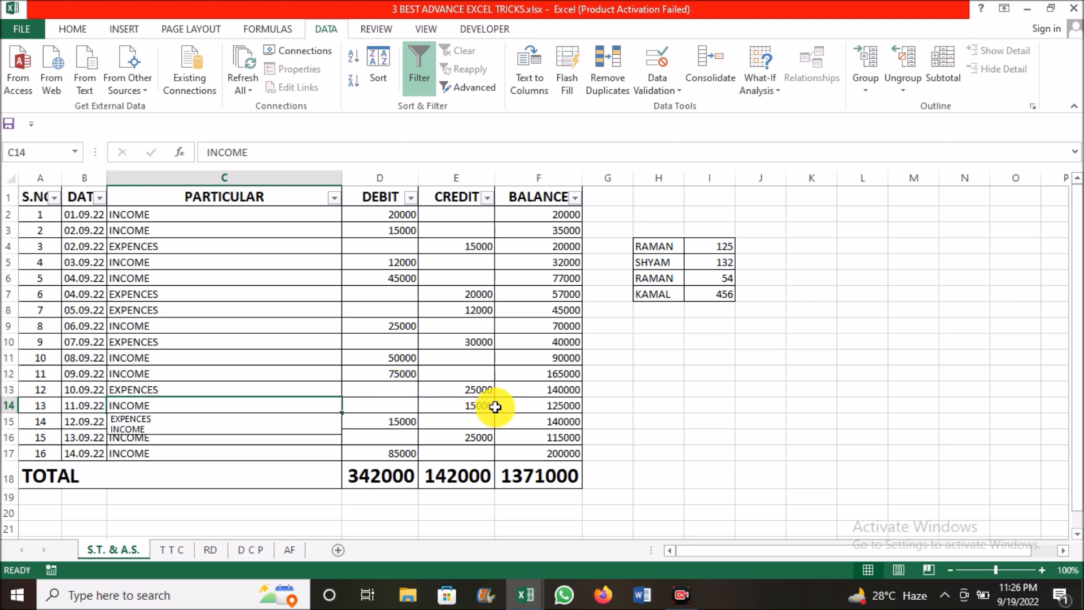
pyautogui.press('Down')
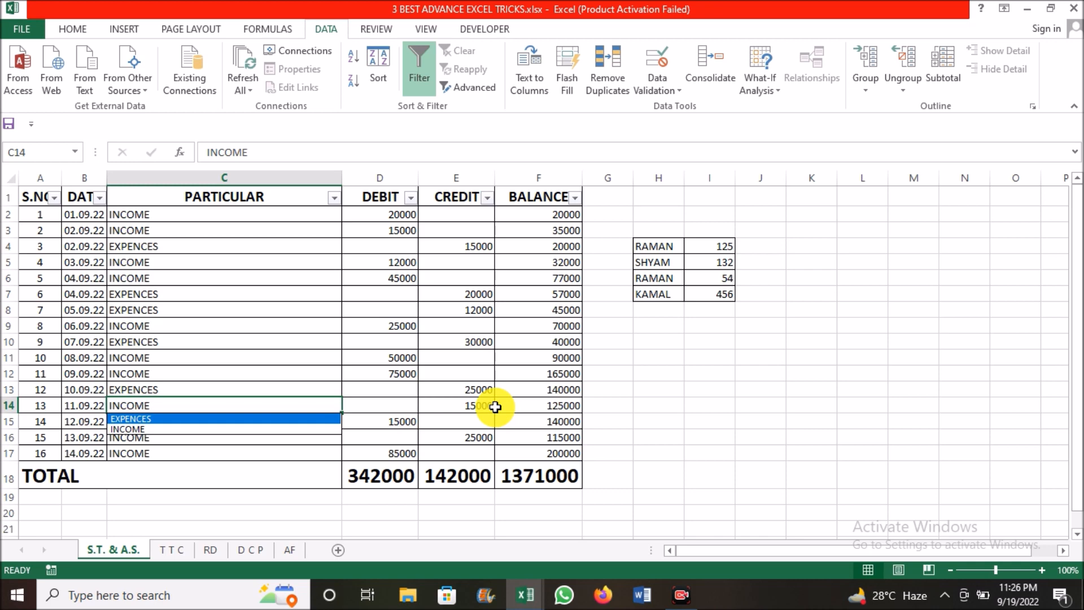
pyautogui.press('Return')
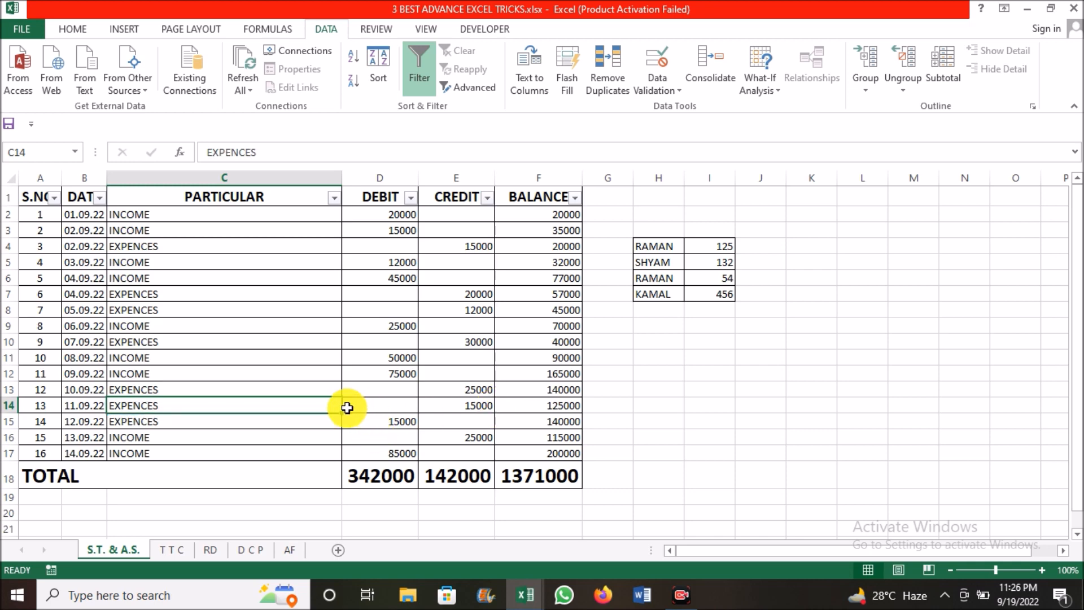
pyautogui.click(442, 389)
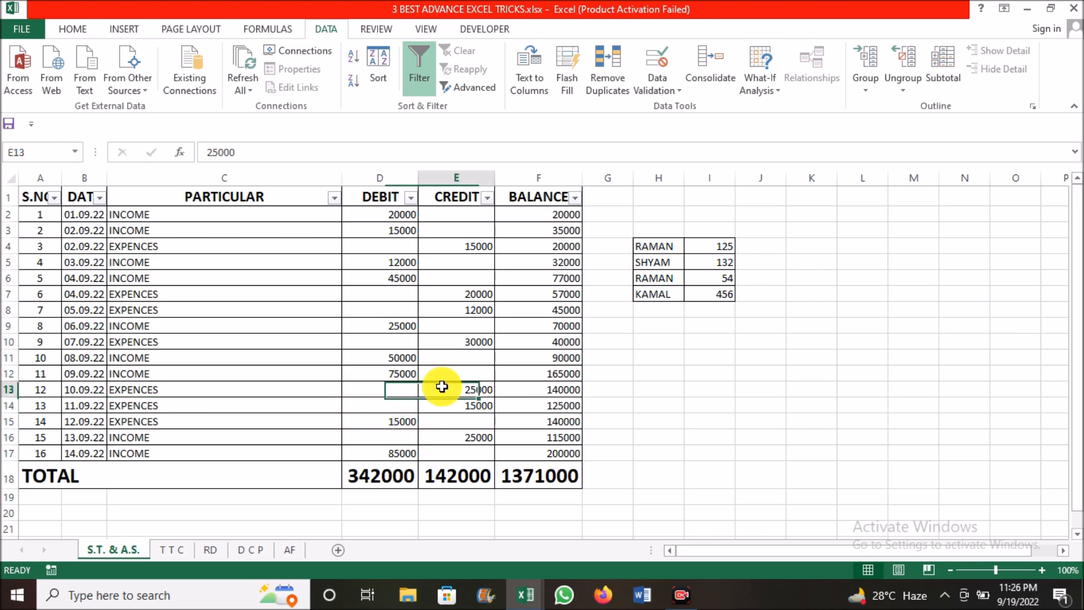
pyautogui.click(471, 341)
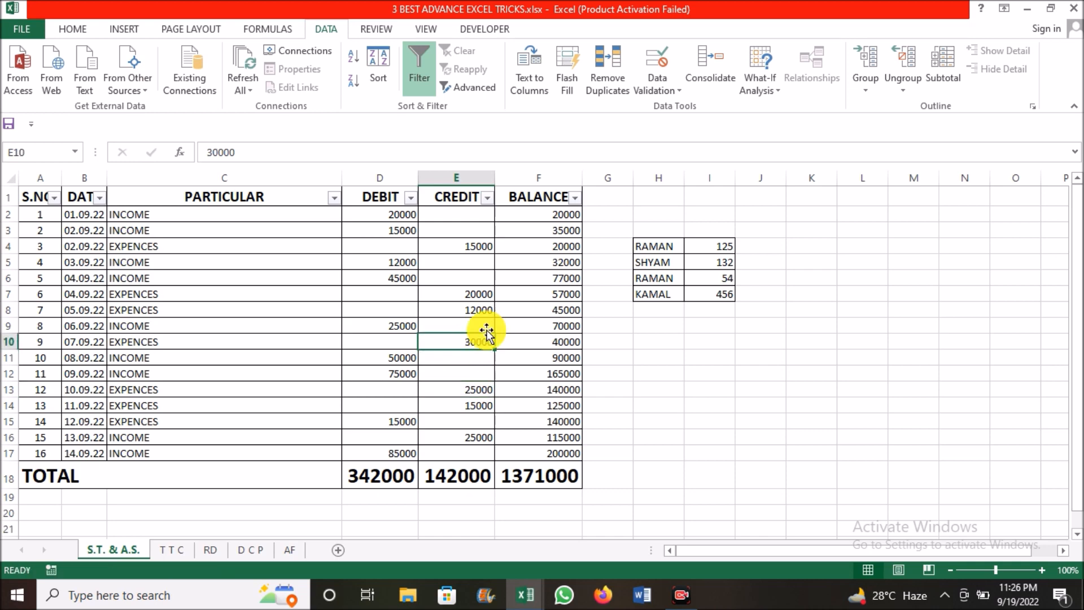
pyautogui.click(484, 311)
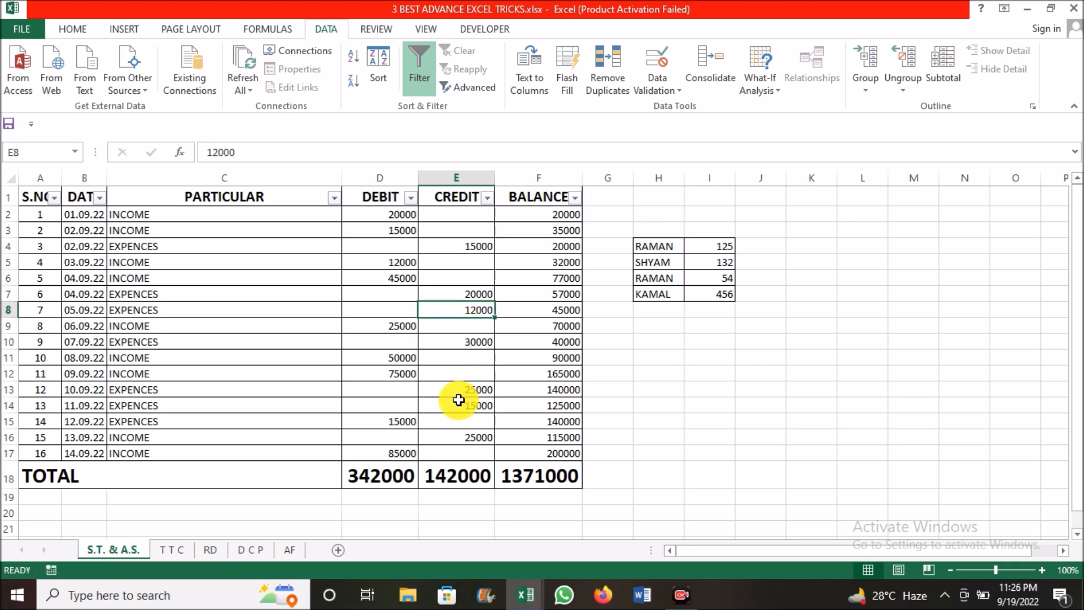